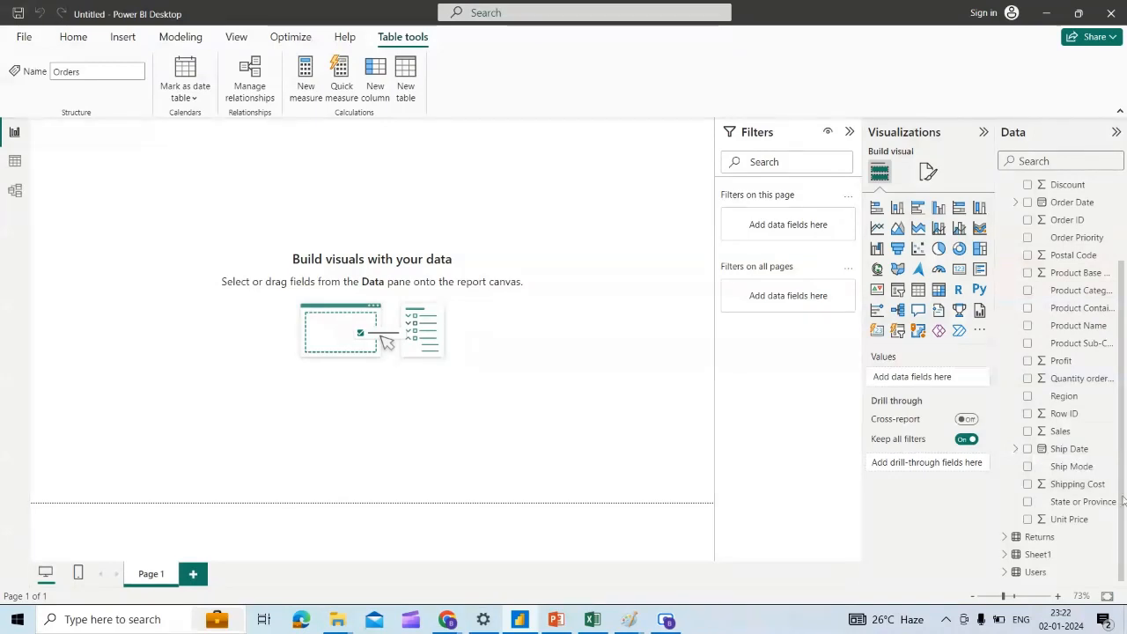
# - Look through the Orders table's fields, present the PowerPoint slide about New York state sales, and return to Power BI Desktop
pyautogui.scroll(3, 1114, 202)
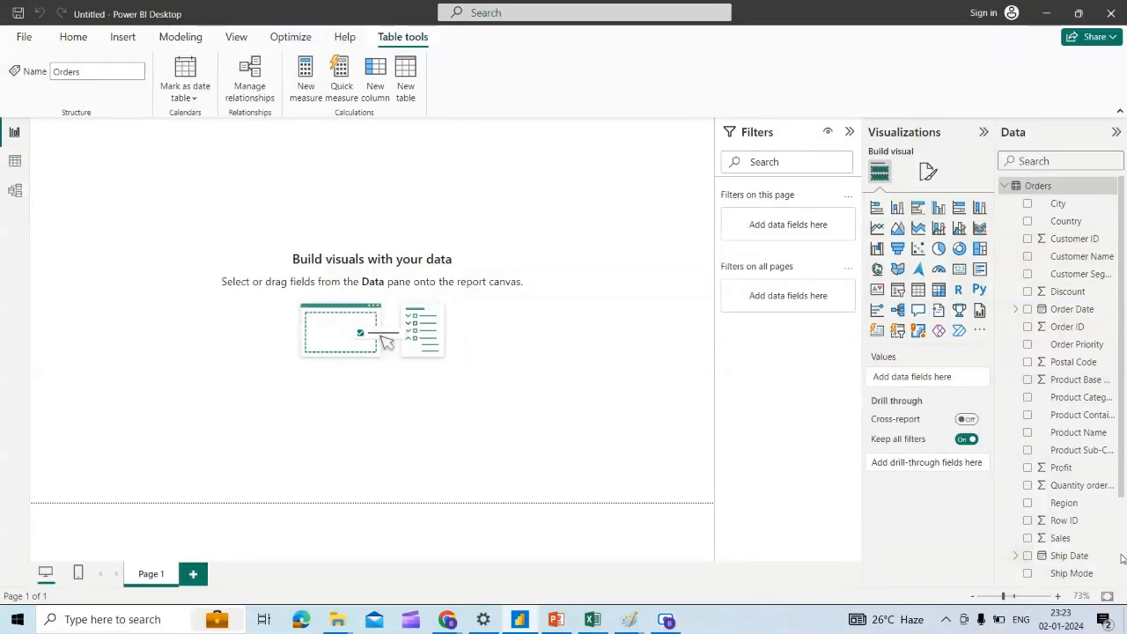
pyautogui.scroll(-3, 1122, 558)
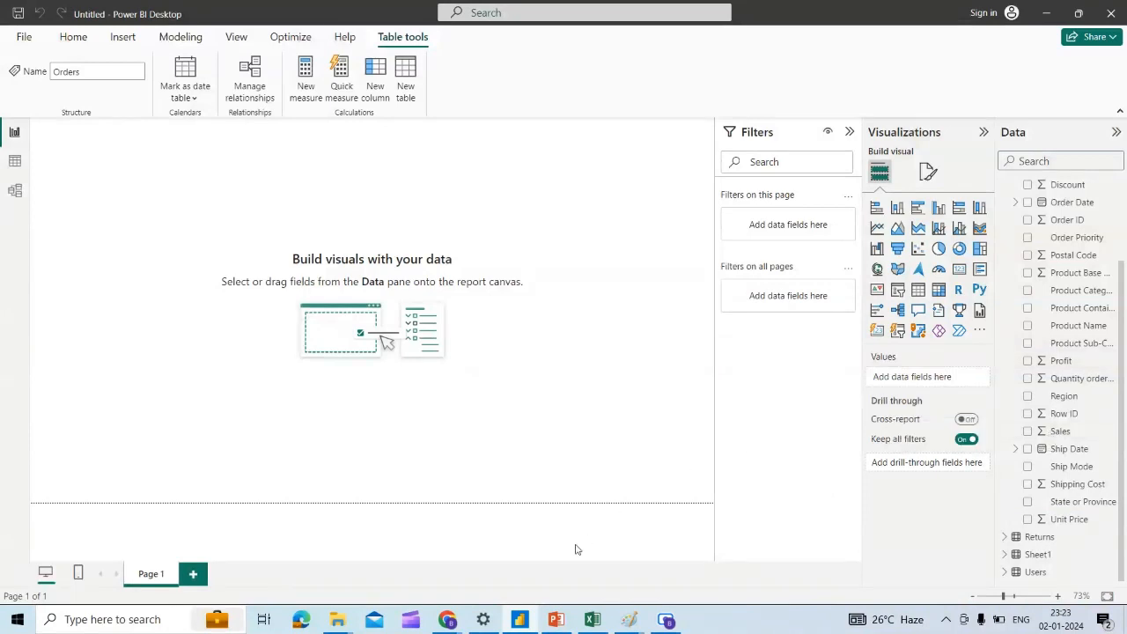
pyautogui.click(560, 627)
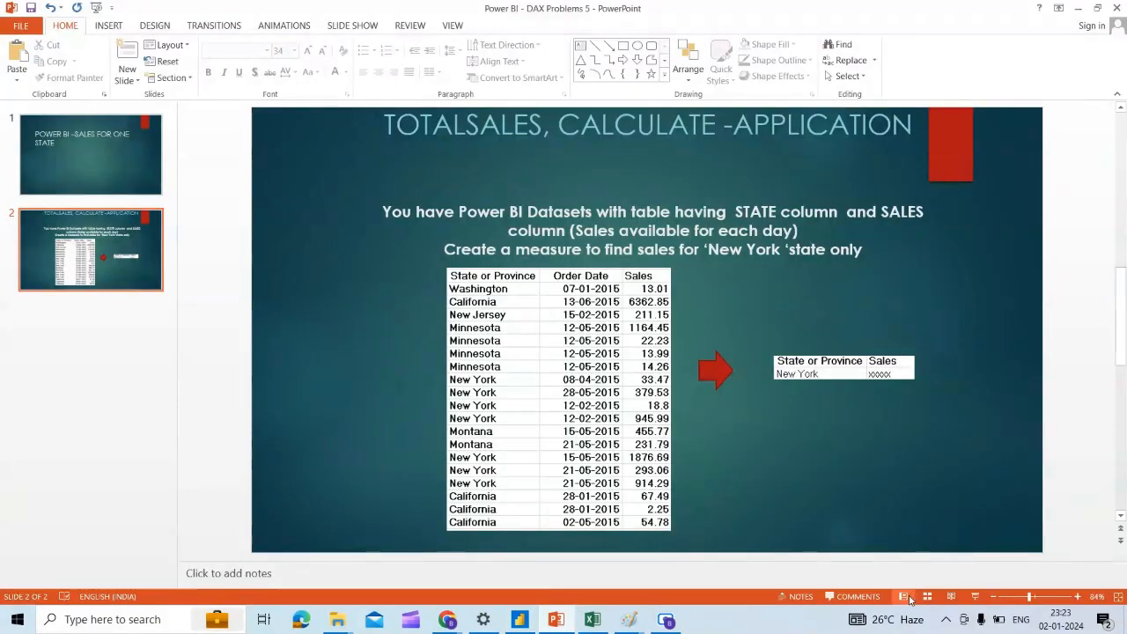
pyautogui.click(975, 596)
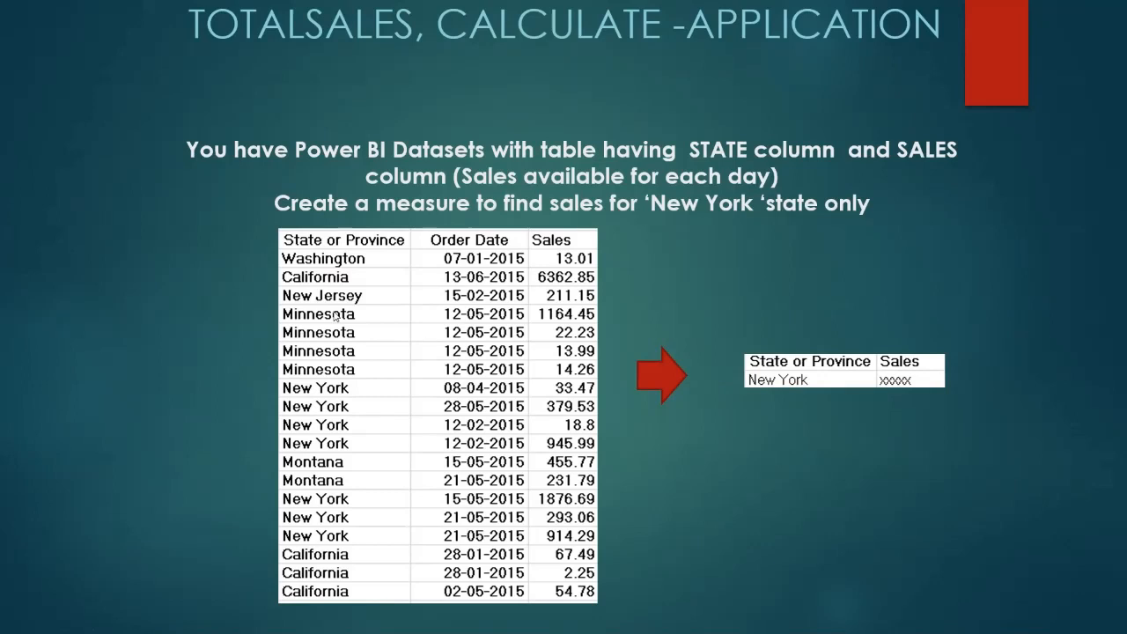
pyautogui.press('Escape')
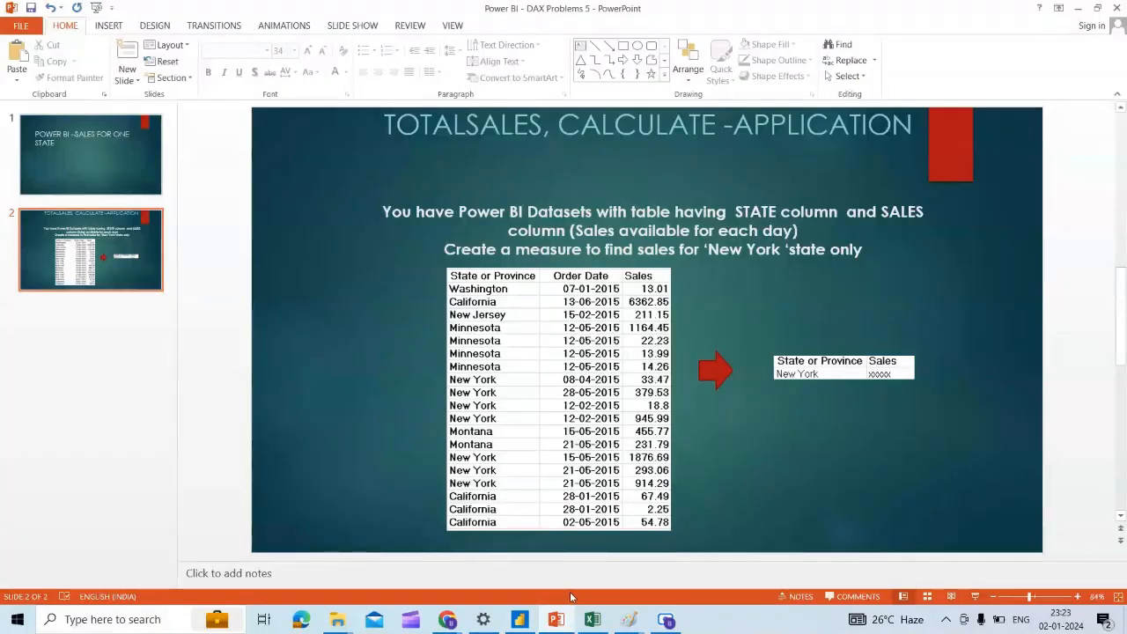
pyautogui.moveTo(559, 624)
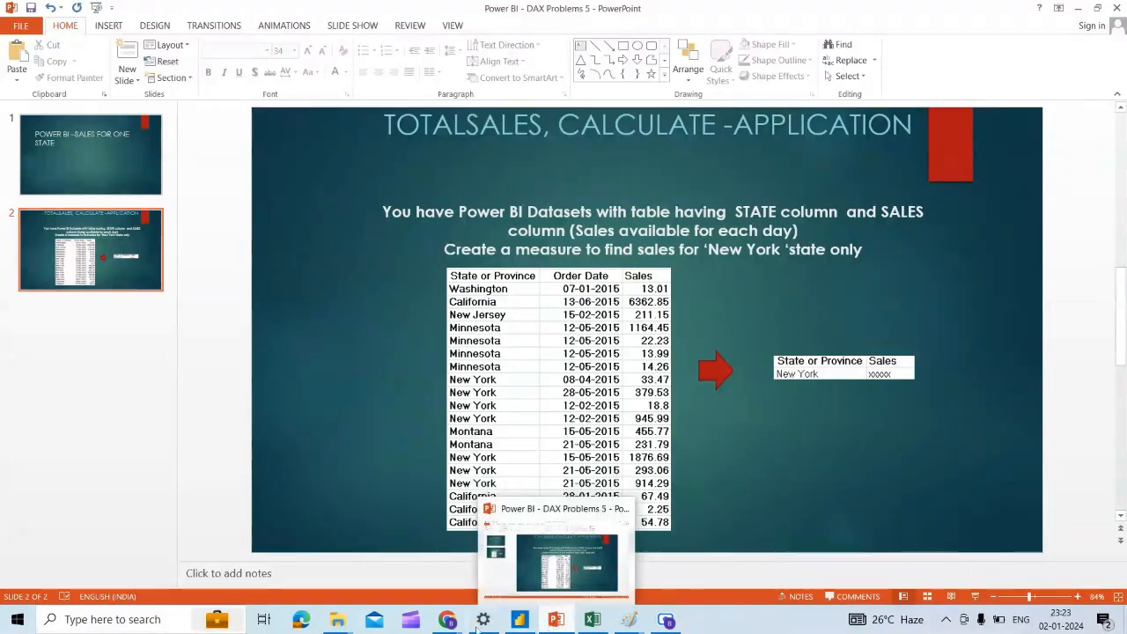
pyautogui.moveTo(451, 623)
pyautogui.moveTo(520, 620)
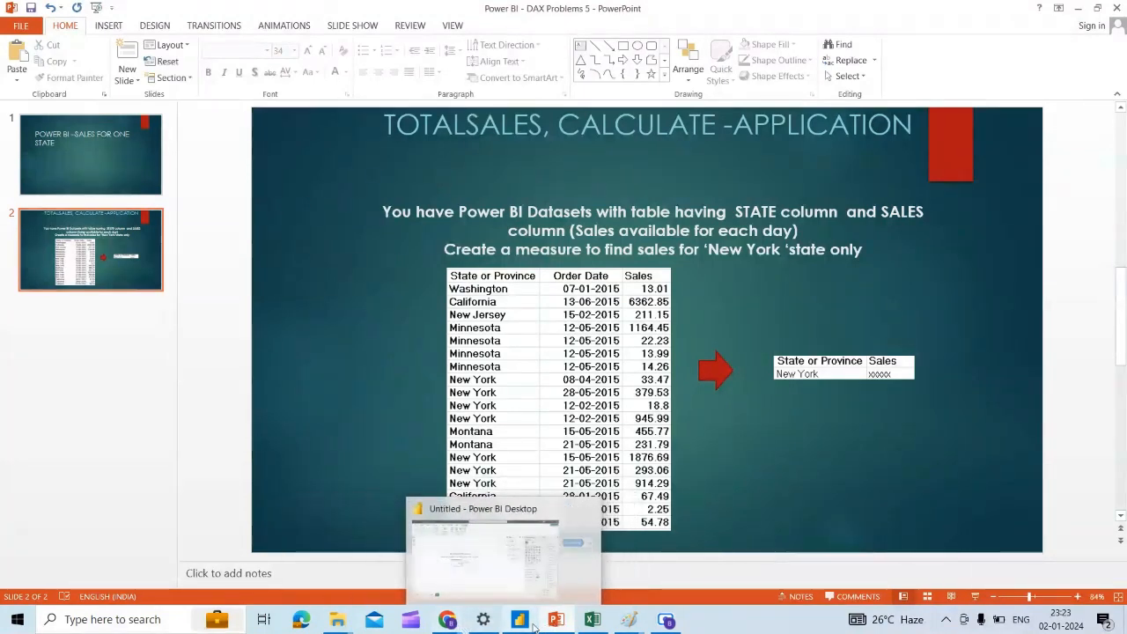
pyautogui.click(529, 568)
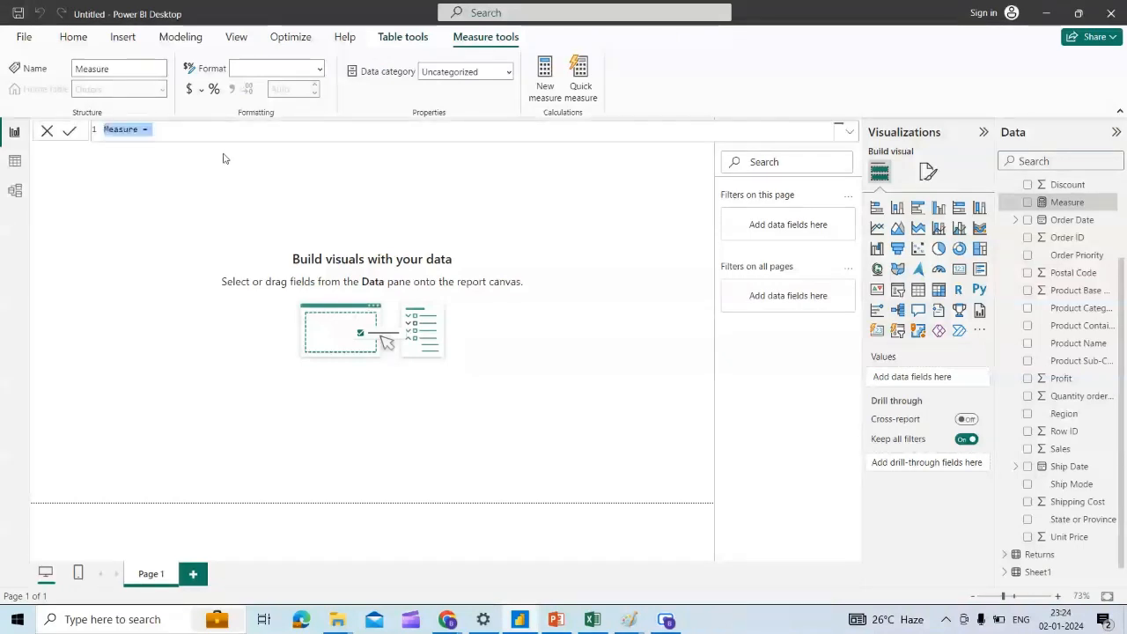
# - Name the new Orders measure TOTAL SALES and begin its formula with the SUM function
pyautogui.doubleClick(139, 129)
pyautogui.click(140, 129)
pyautogui.press('BackSpace')
pyautogui.press('BackSpace')
pyautogui.press('BackSpace')
pyautogui.press('BackSpace')
pyautogui.press('BackSpace')
pyautogui.press('BackSpace')
pyautogui.press('BackSpace')
pyautogui.write('TOTAL ')
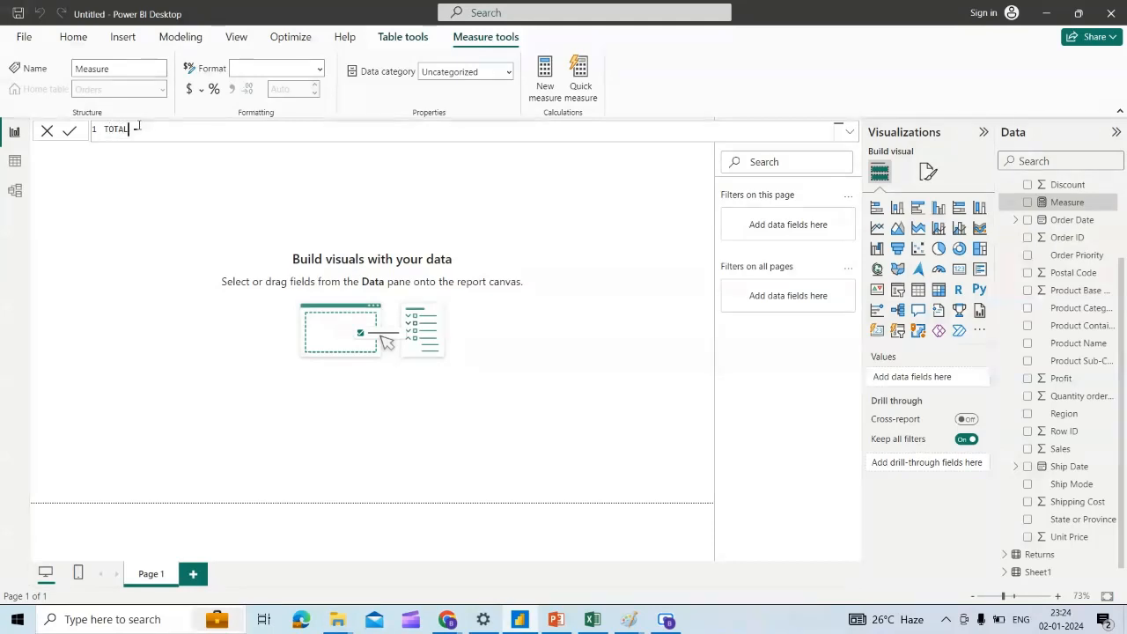
pyautogui.write('SALES = SUM')
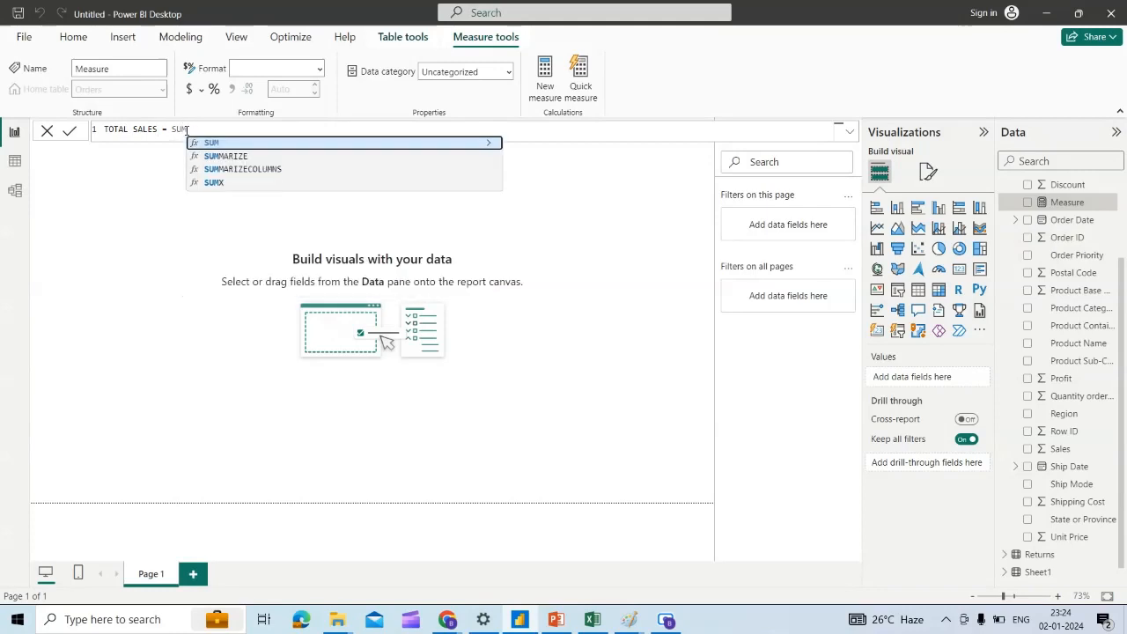
# - Complete the TOTAL SALES formula as SUM(Orders[Sales]) and commit the measure
pyautogui.click(198, 143)
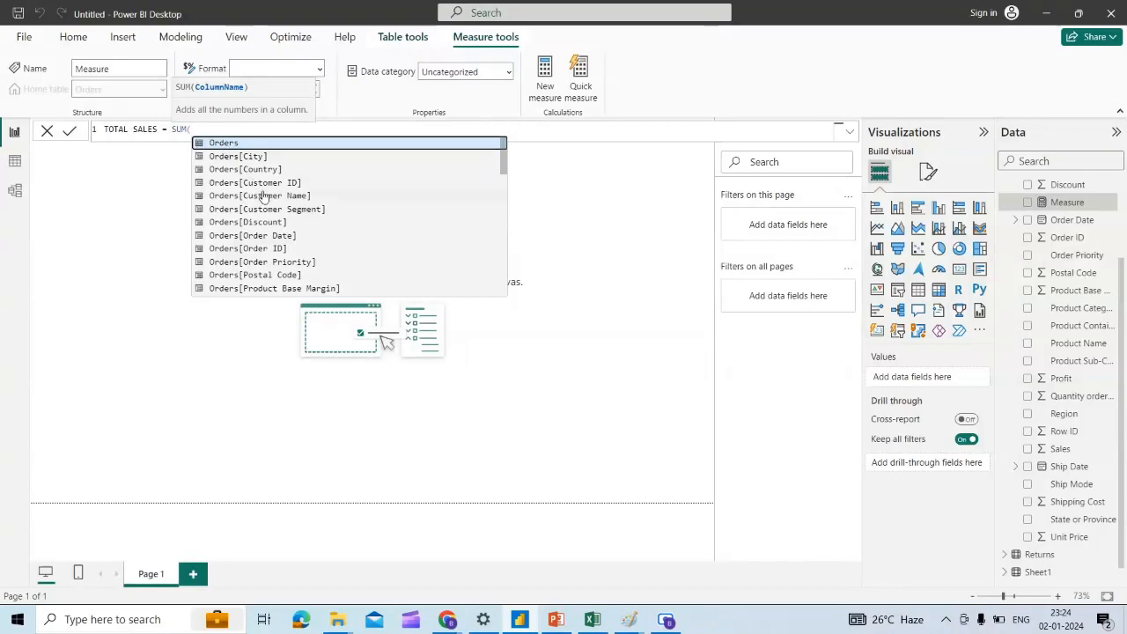
pyautogui.write('SAL')
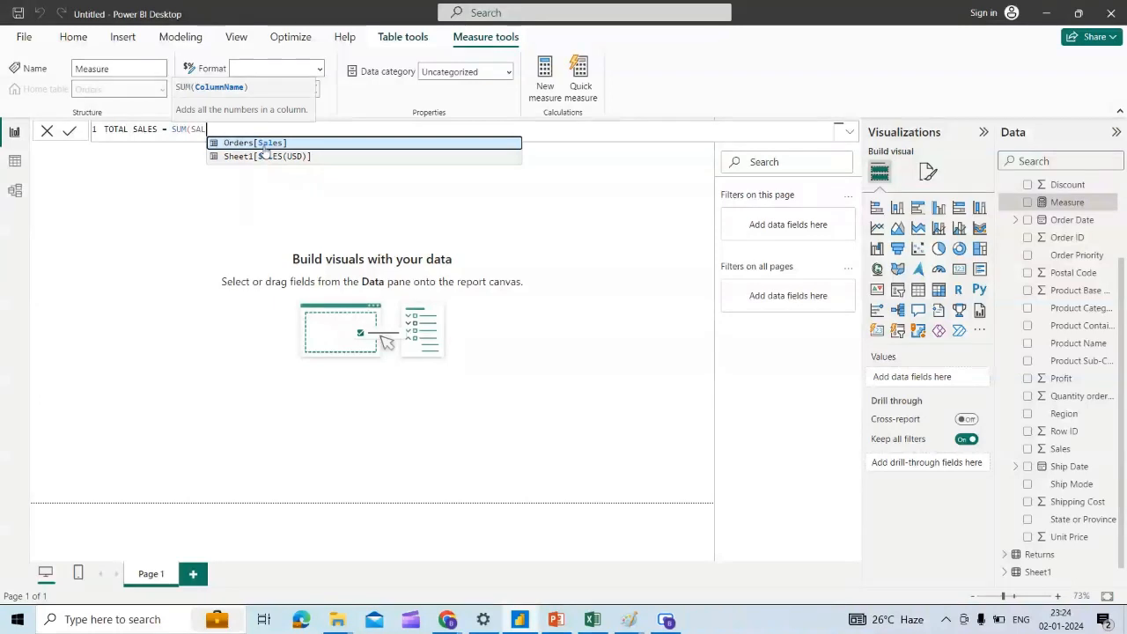
pyautogui.click(266, 151)
pyautogui.write(')')
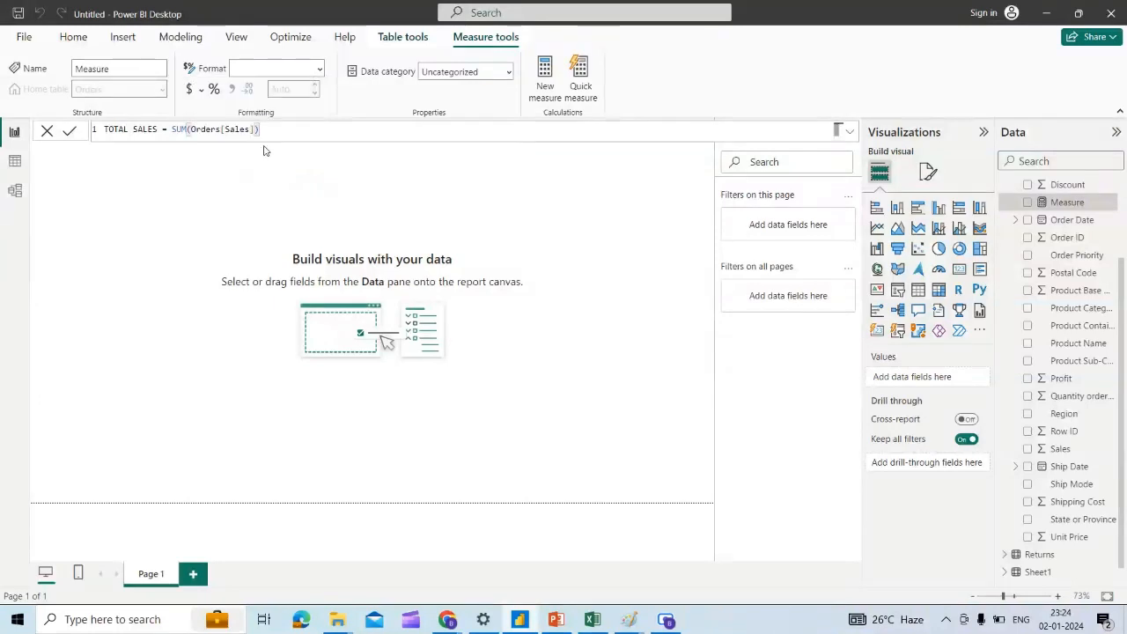
pyautogui.click(595, 256)
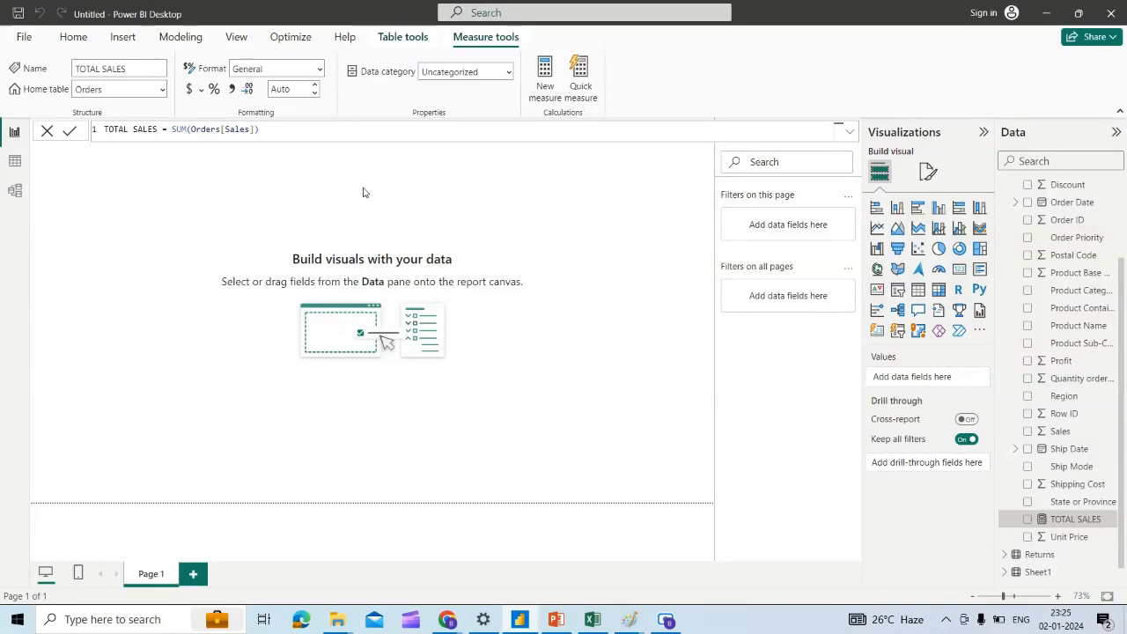
# - Create another measure in the Orders table and name it NEW YORK STATE SALES
pyautogui.click(669, 148)
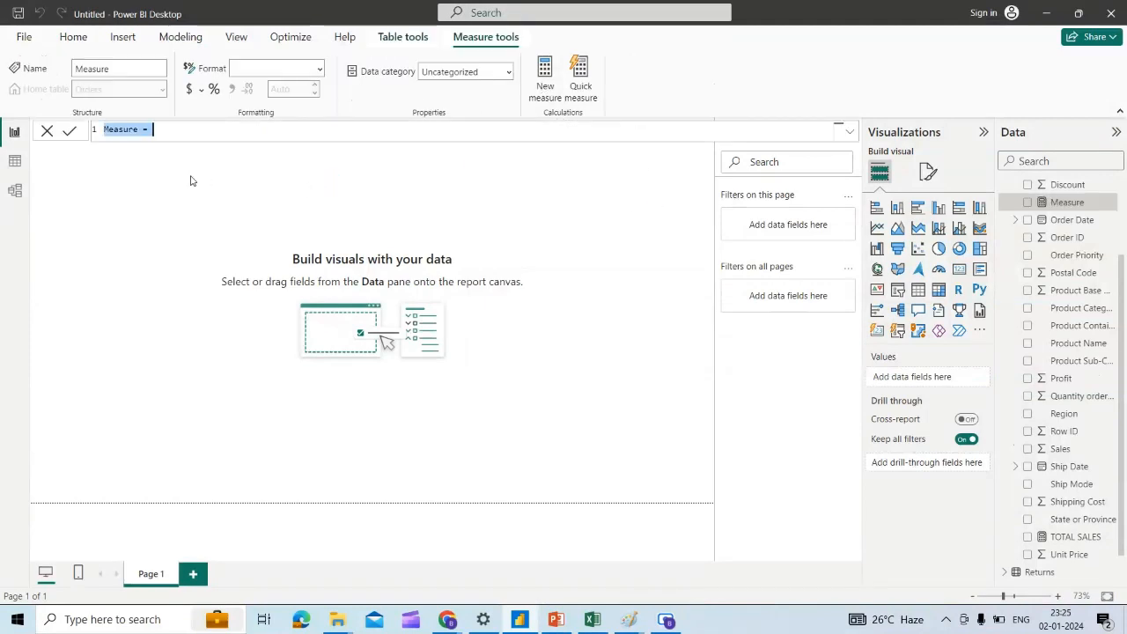
pyautogui.click(144, 129)
pyautogui.press('BackSpace')
pyautogui.press('BackSpace')
pyautogui.press('BackSpace')
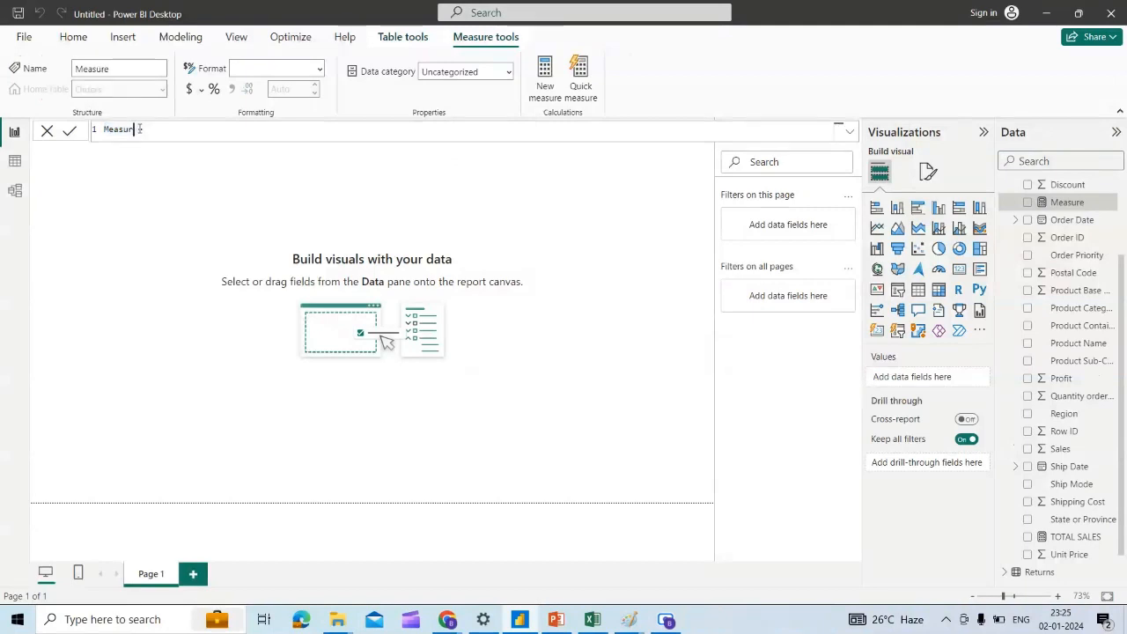
pyautogui.press('BackSpace')
pyautogui.press('BackSpace')
pyautogui.press('BackSpace')
pyautogui.press('BackSpace')
pyautogui.press('BackSpace')
pyautogui.press('BackSpace')
pyautogui.write('NEW YORK STATE SALES =')
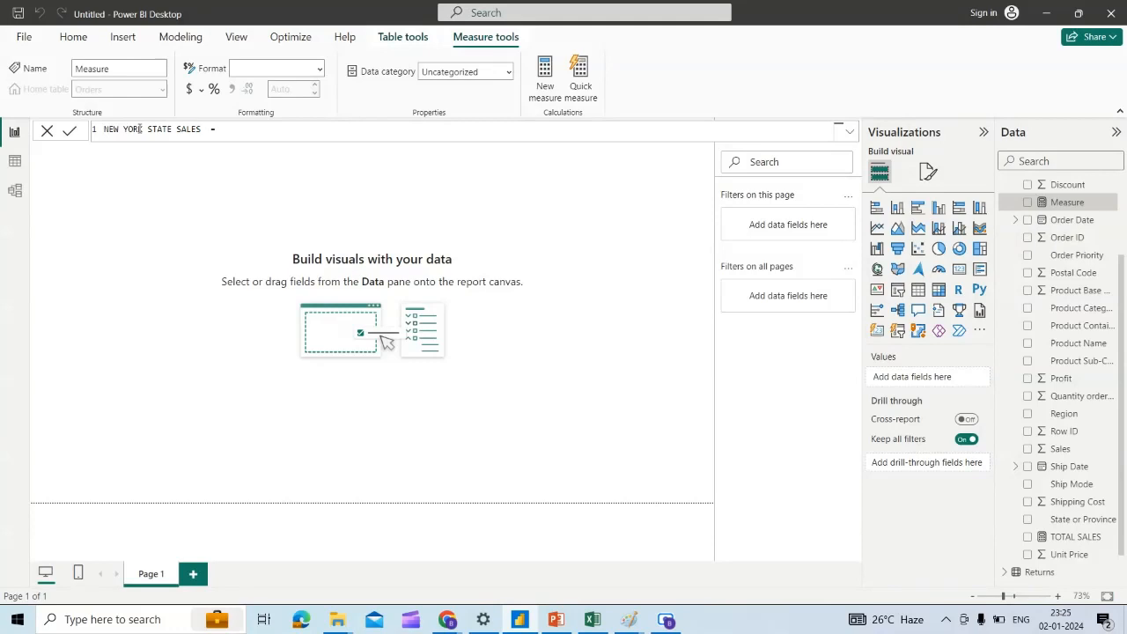
pyautogui.press('BackSpace')
# - Begin the NEW YORK STATE SALES formula with CALCULATE, using the [TOTAL SALES] measure as its expression
pyautogui.write('CAL')
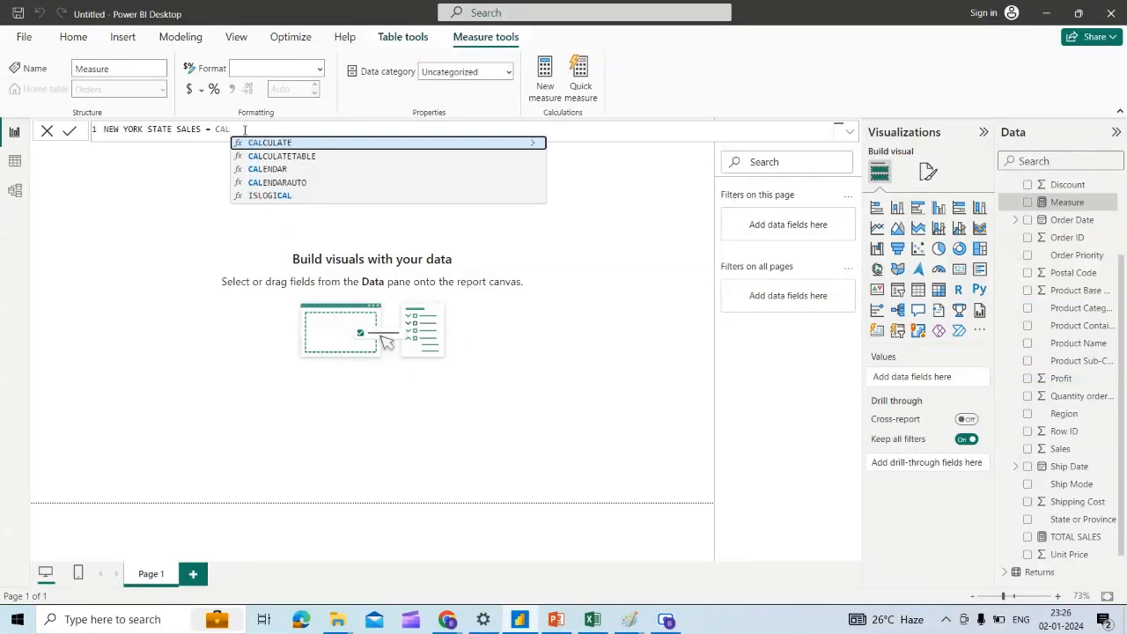
pyautogui.click(253, 148)
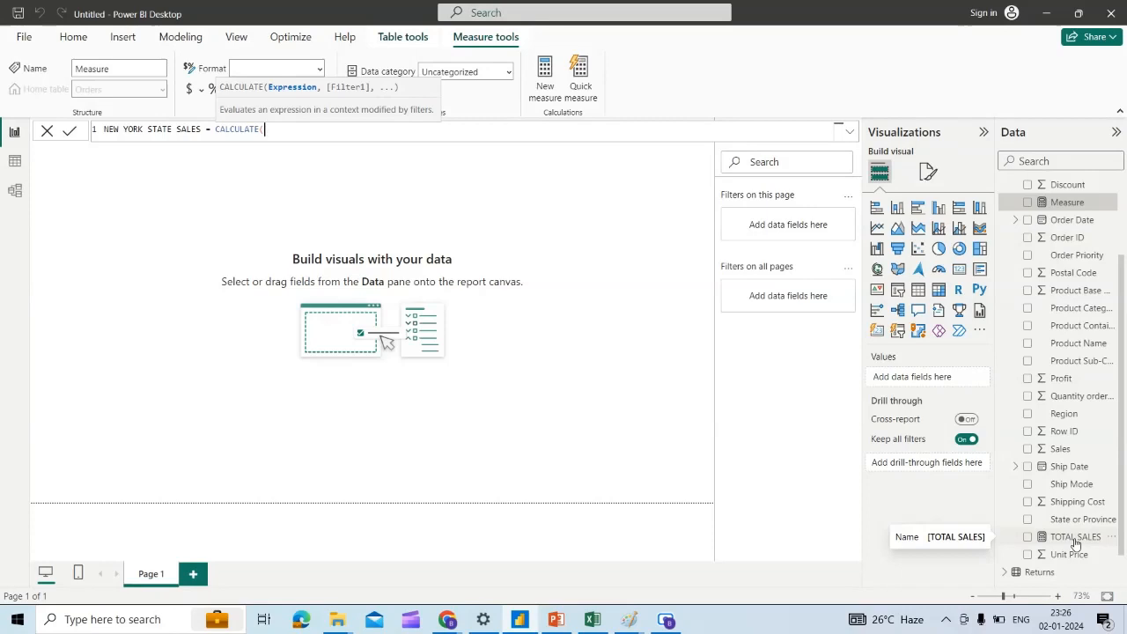
pyautogui.write('TOT')
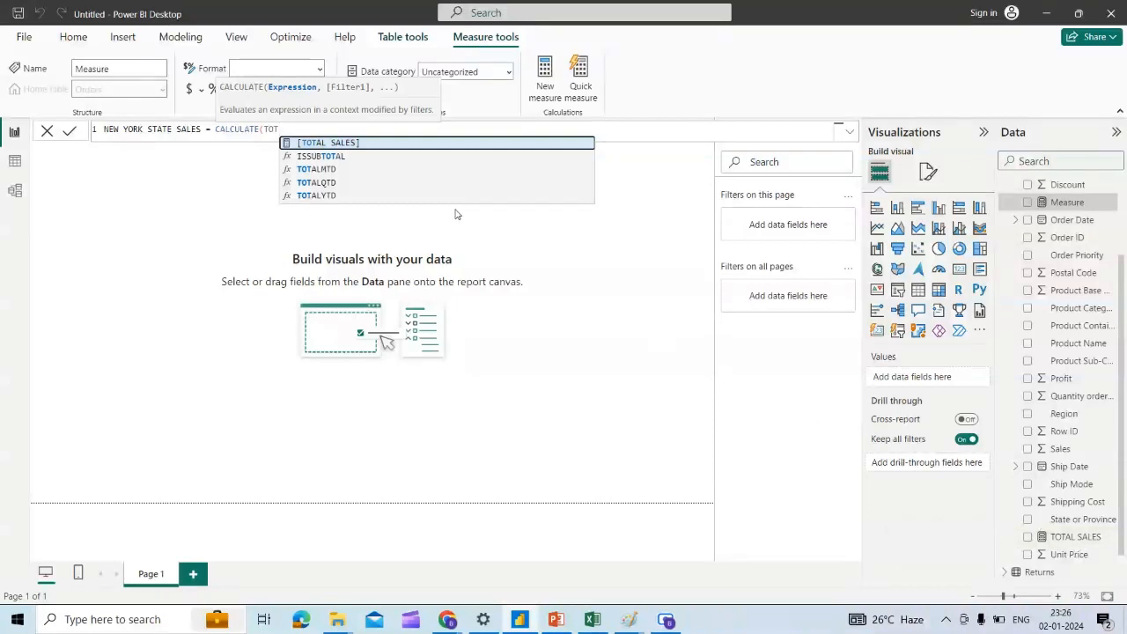
pyautogui.click(343, 142)
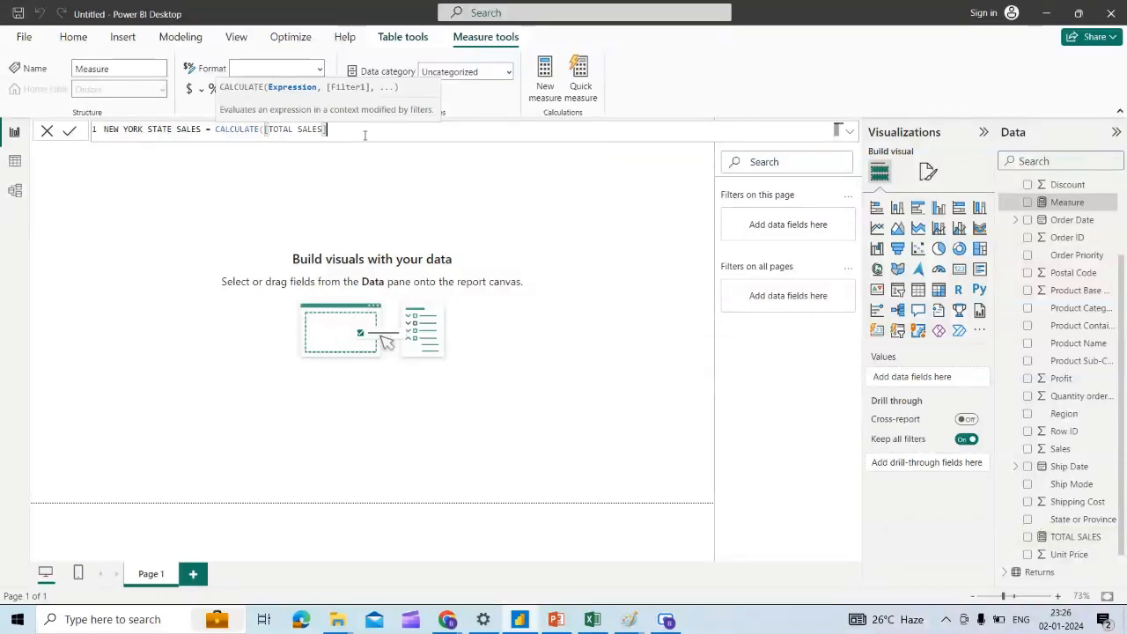
pyautogui.write(',')
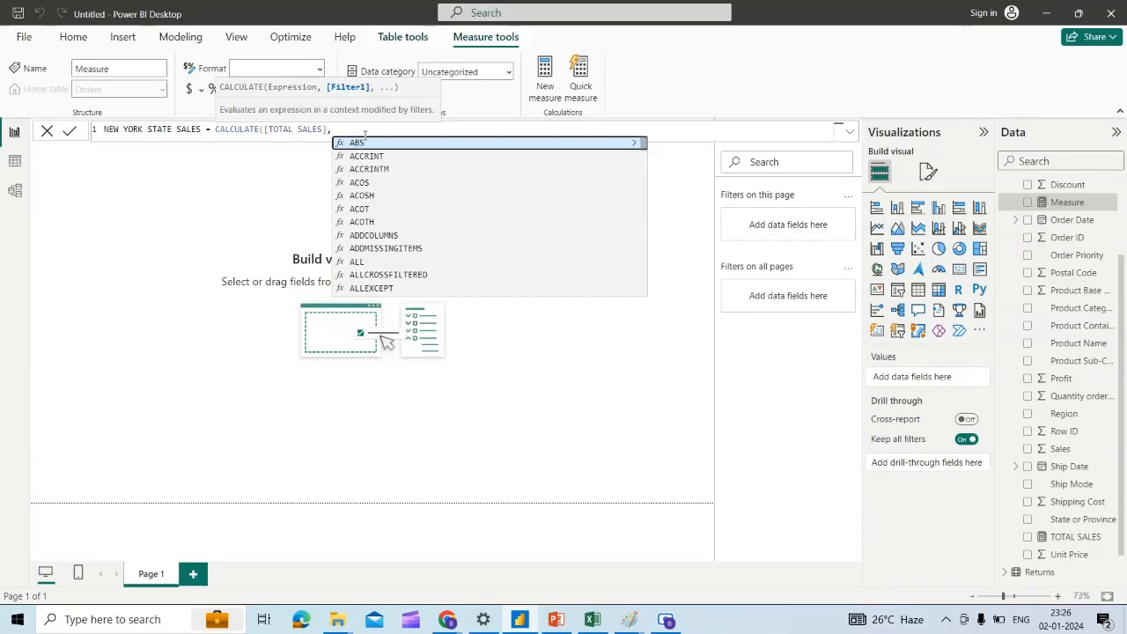
# - Add the filter Orders[State or Province]="NEW YORK" to the CALCULATE formula, close it and commit the measure
pyautogui.write('S')
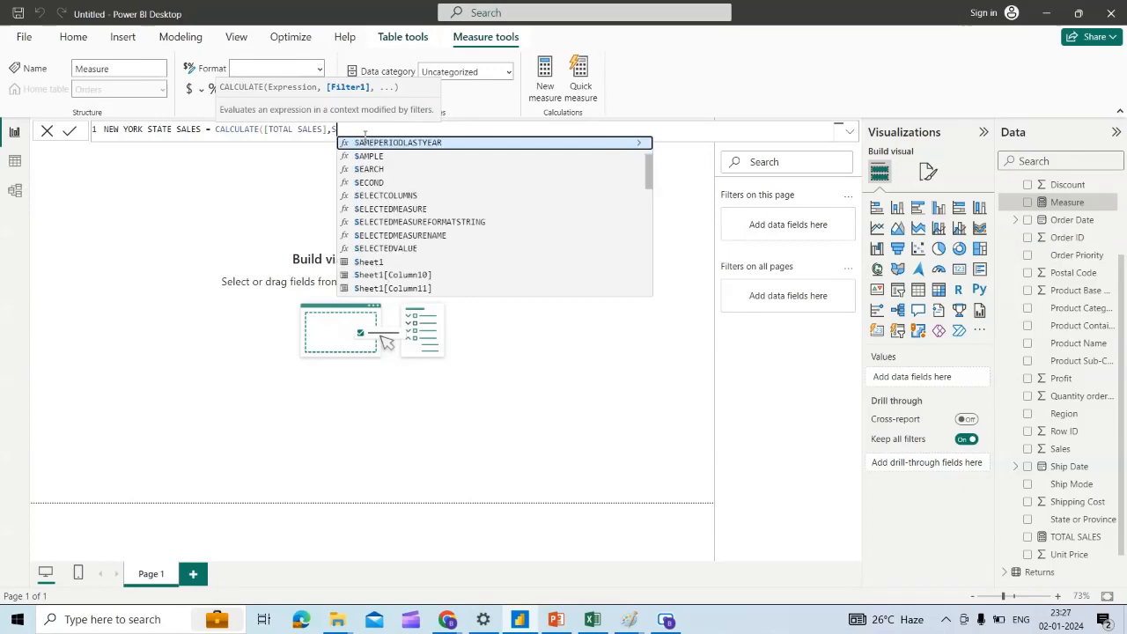
pyautogui.write('TAT')
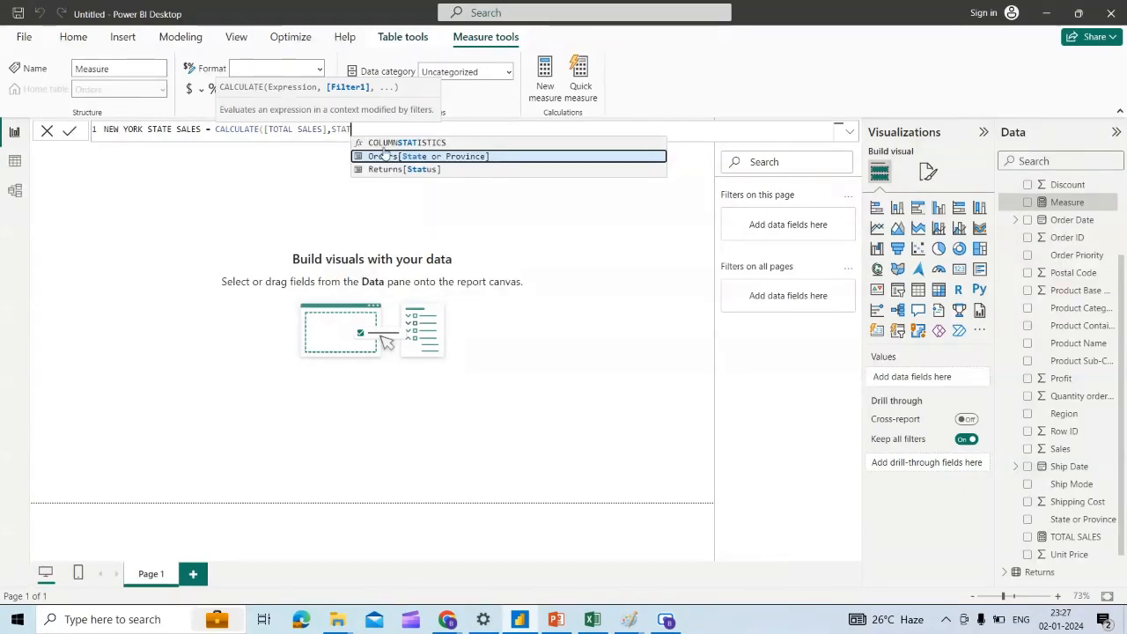
pyautogui.click(385, 159)
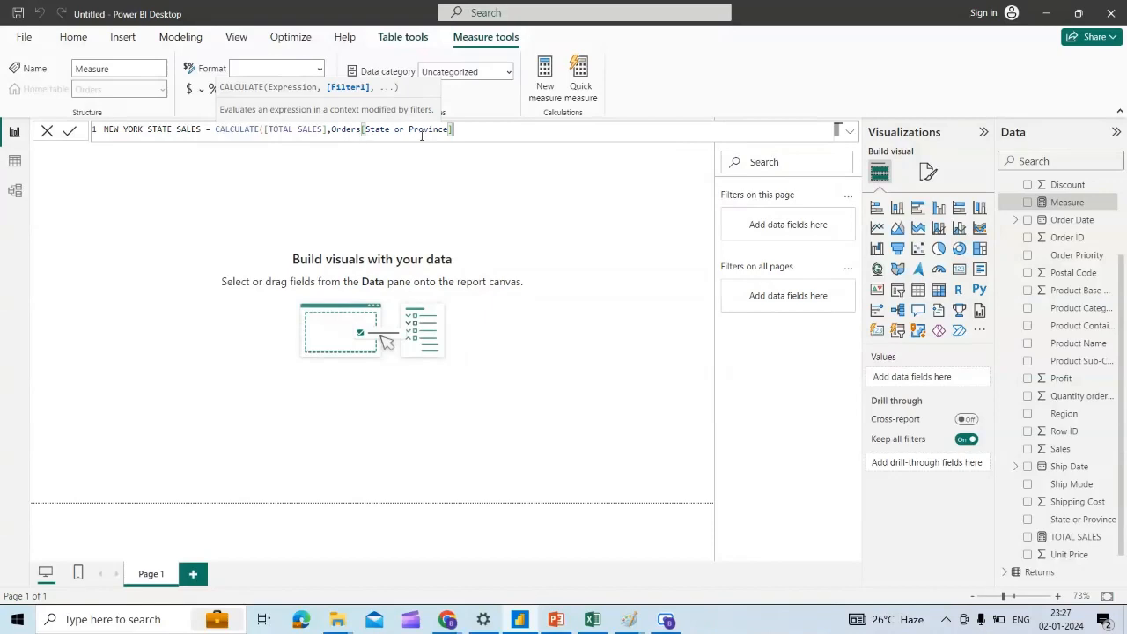
pyautogui.write(',')
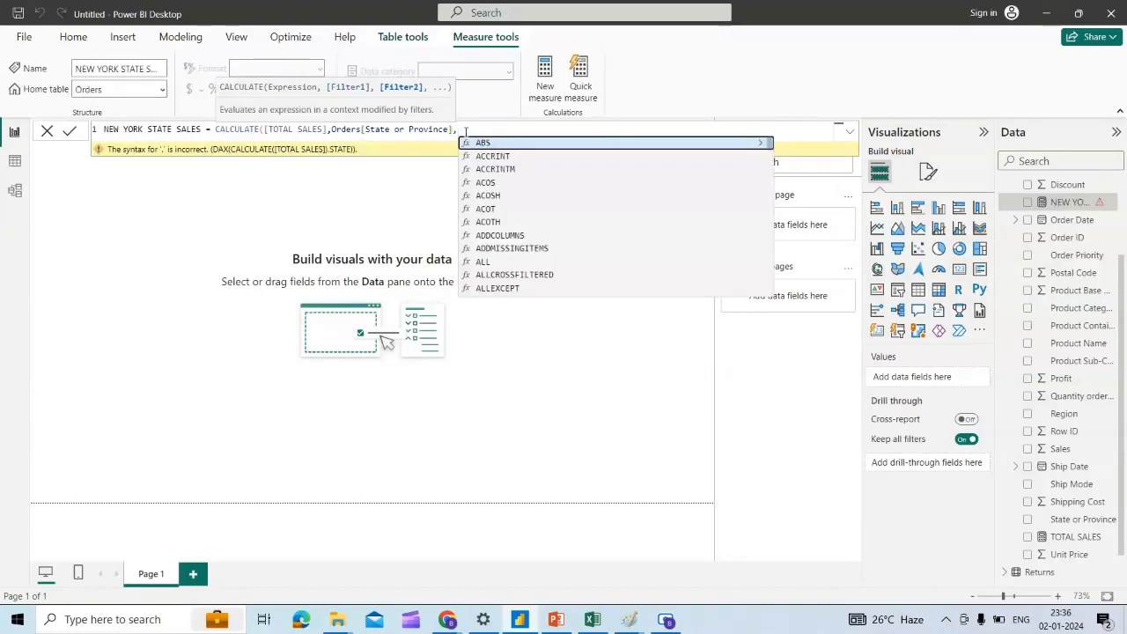
pyautogui.press('BackSpace')
pyautogui.press('BackSpace')
pyautogui.write('="')
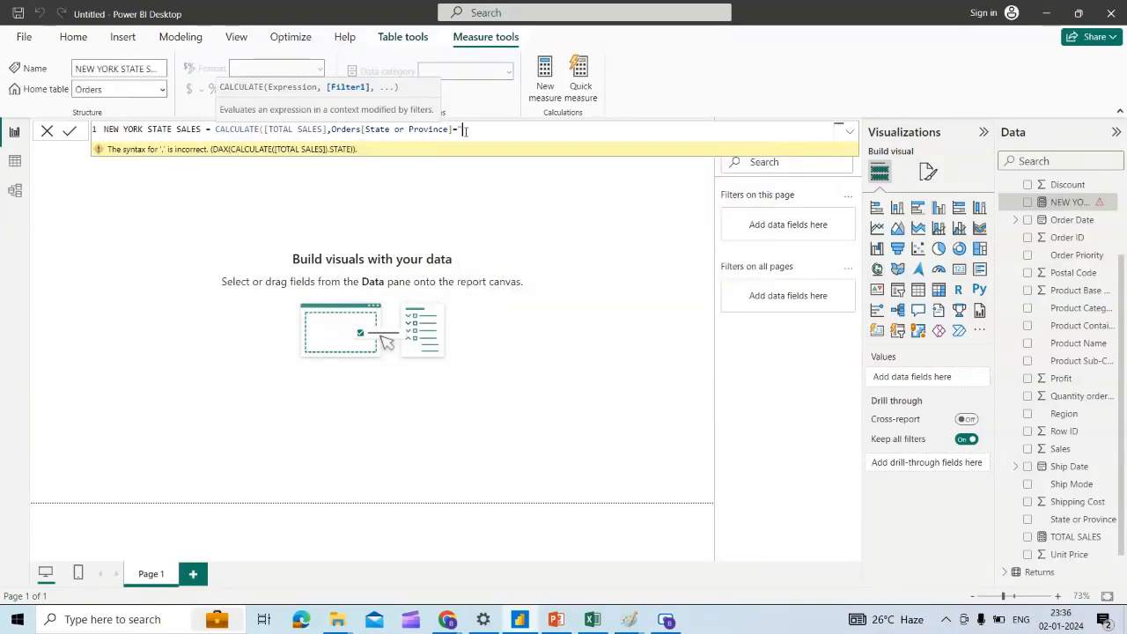
pyautogui.write('NEW YORK')
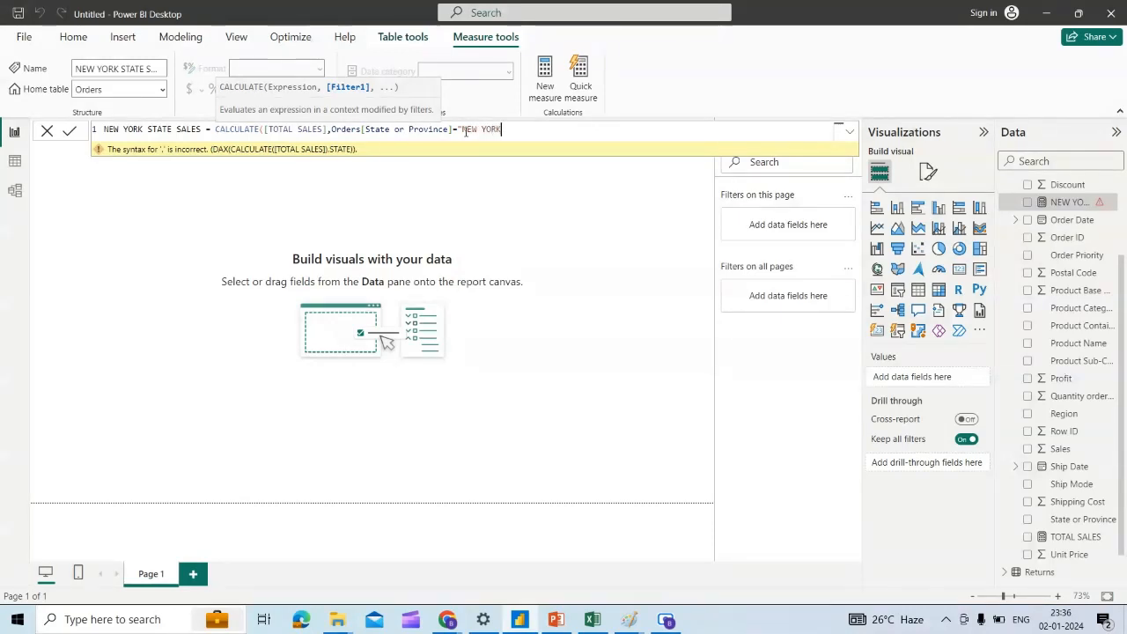
pyautogui.write('")')
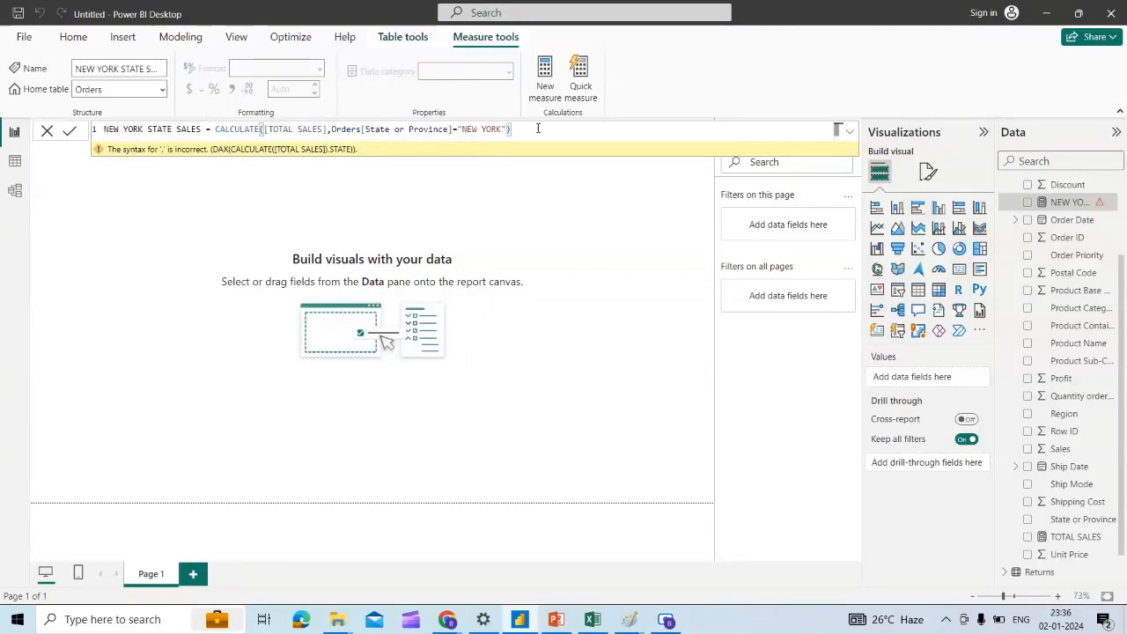
pyautogui.press('Return')
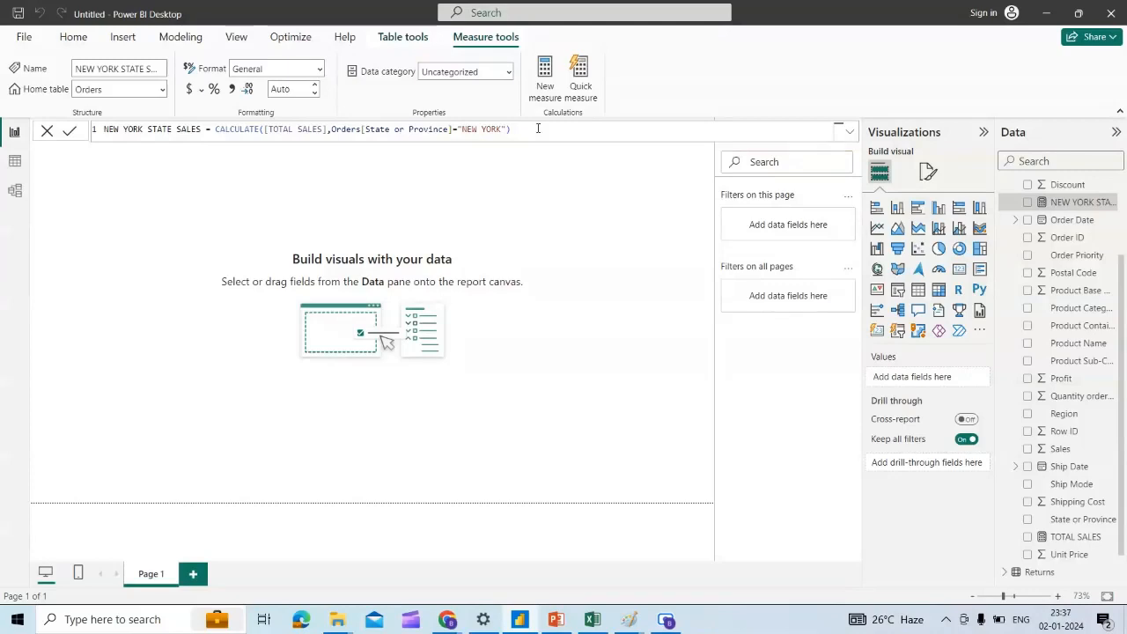
# - Add the NEW YORK STATE SALES measure to the report page as a column chart and show it as a table
pyautogui.click(1028, 204)
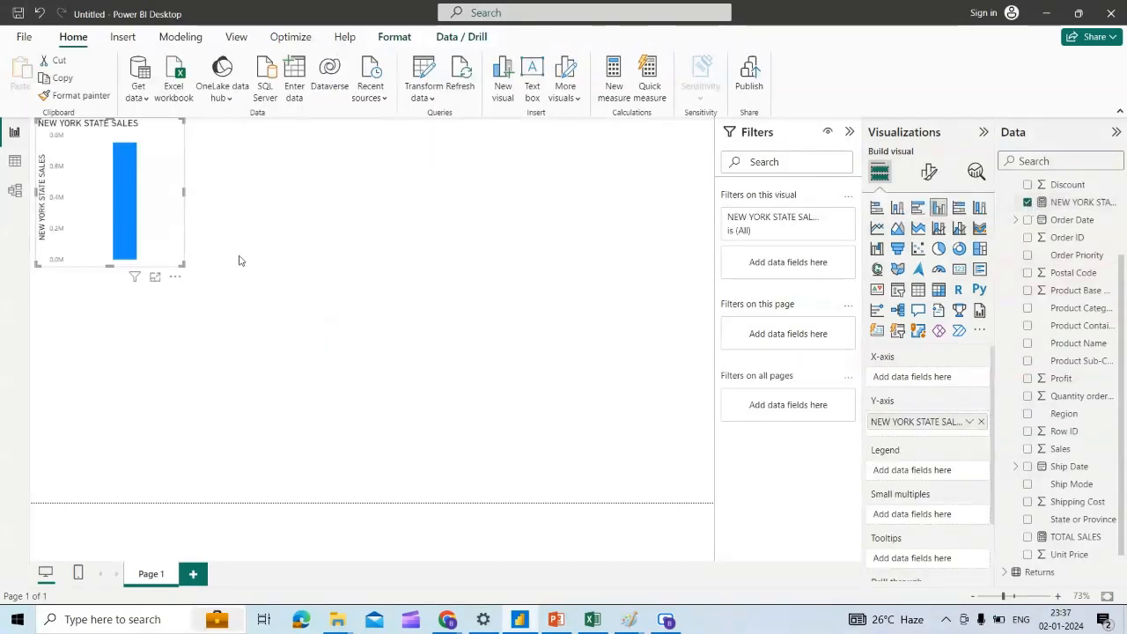
pyautogui.rightClick(149, 161)
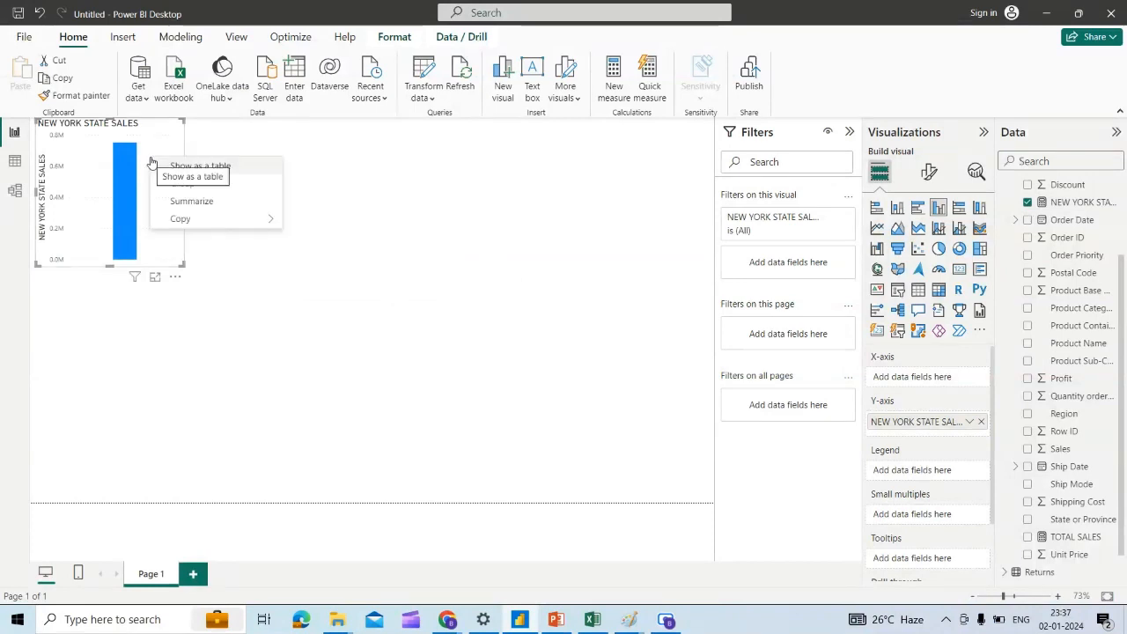
pyautogui.click(170, 167)
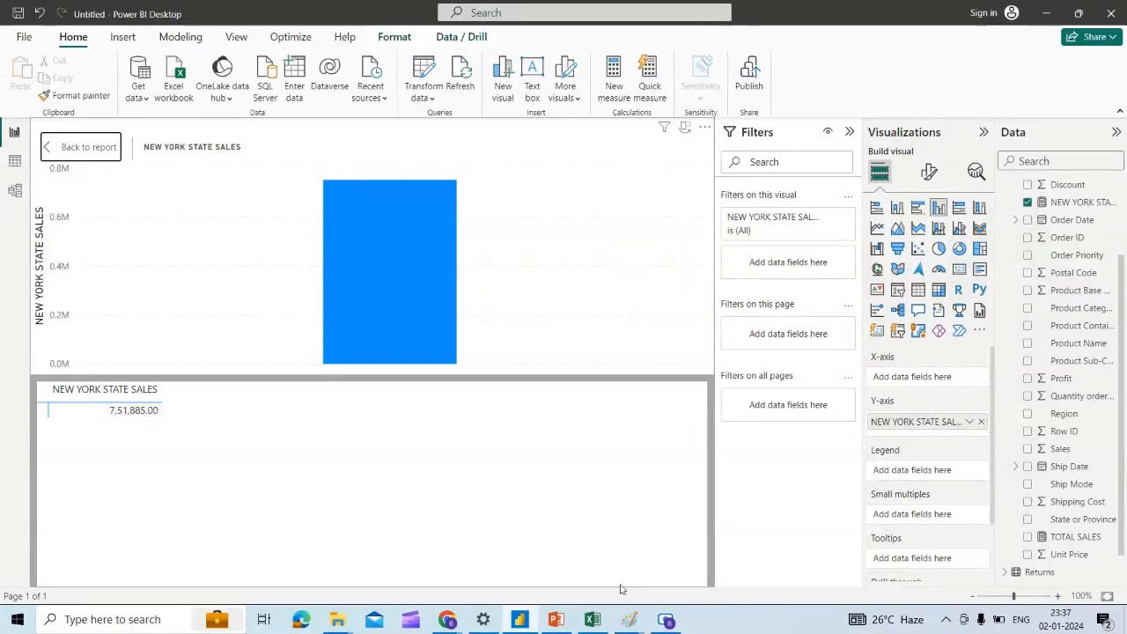
# - Switch to the SALES DATA workbook in Excel and look through the Orders sheet's columns to locate State or Province
pyautogui.click(593, 620)
pyautogui.click(470, 424)
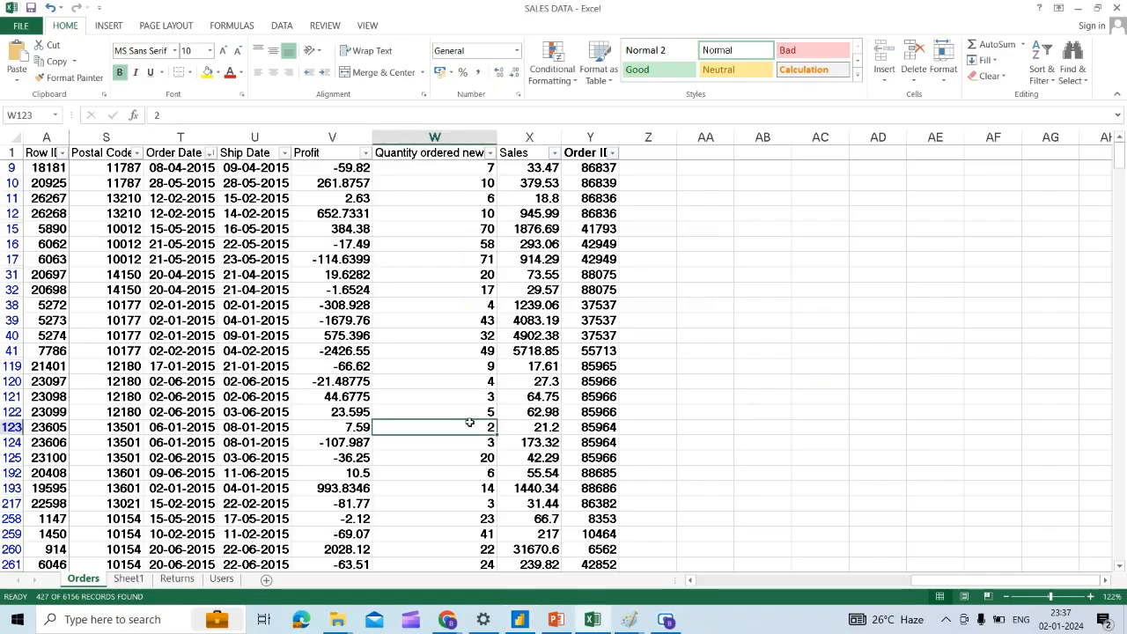
pyautogui.click(434, 305)
pyautogui.click(153, 183)
pyautogui.press('Left')
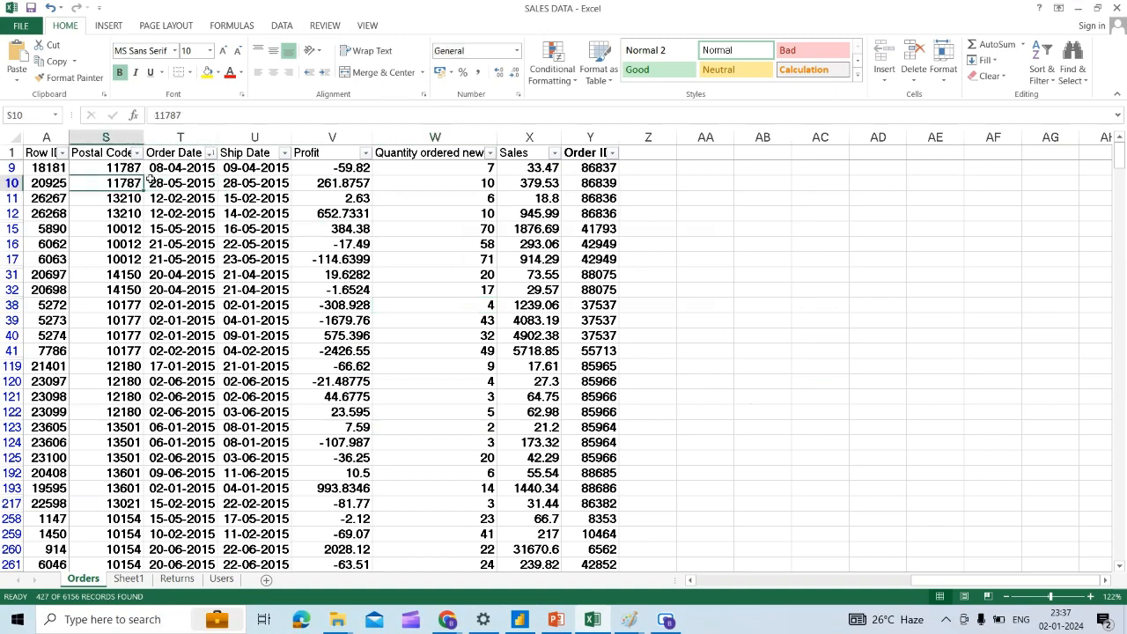
pyautogui.press('Left')
pyautogui.press('Left')
pyautogui.press('Left')
pyautogui.press('Left')
pyautogui.press('Left')
pyautogui.press('Left')
pyautogui.press('Left')
pyautogui.press('Left')
pyautogui.press('Left')
pyautogui.press('Left')
pyautogui.press('Left')
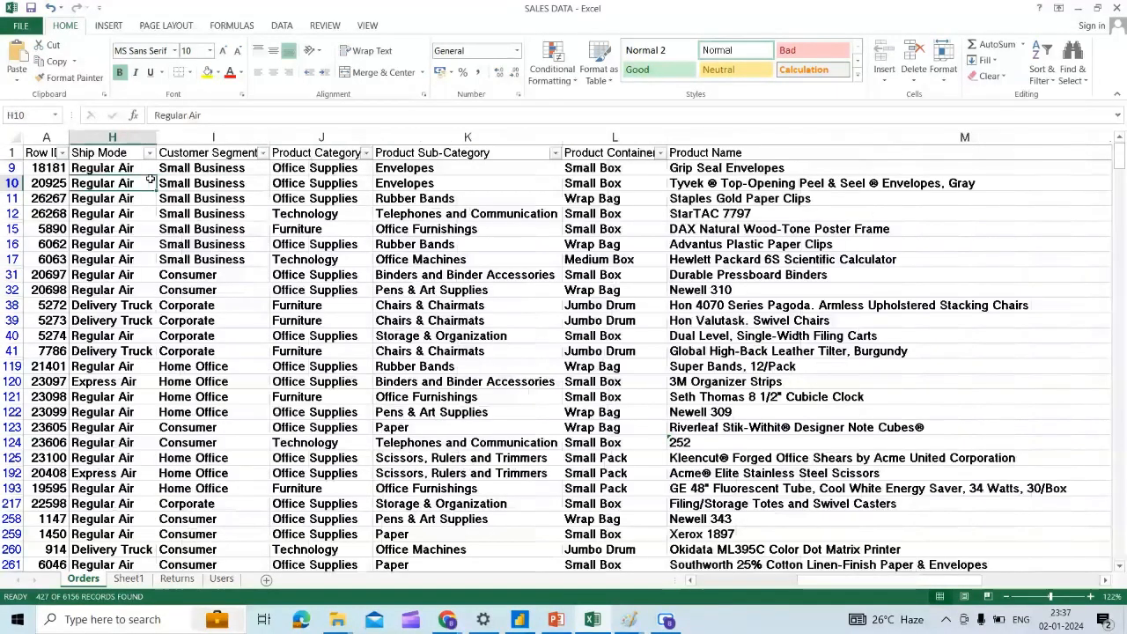
pyautogui.press('Left')
pyautogui.press('Left')
pyautogui.press('Left')
pyautogui.press('Left')
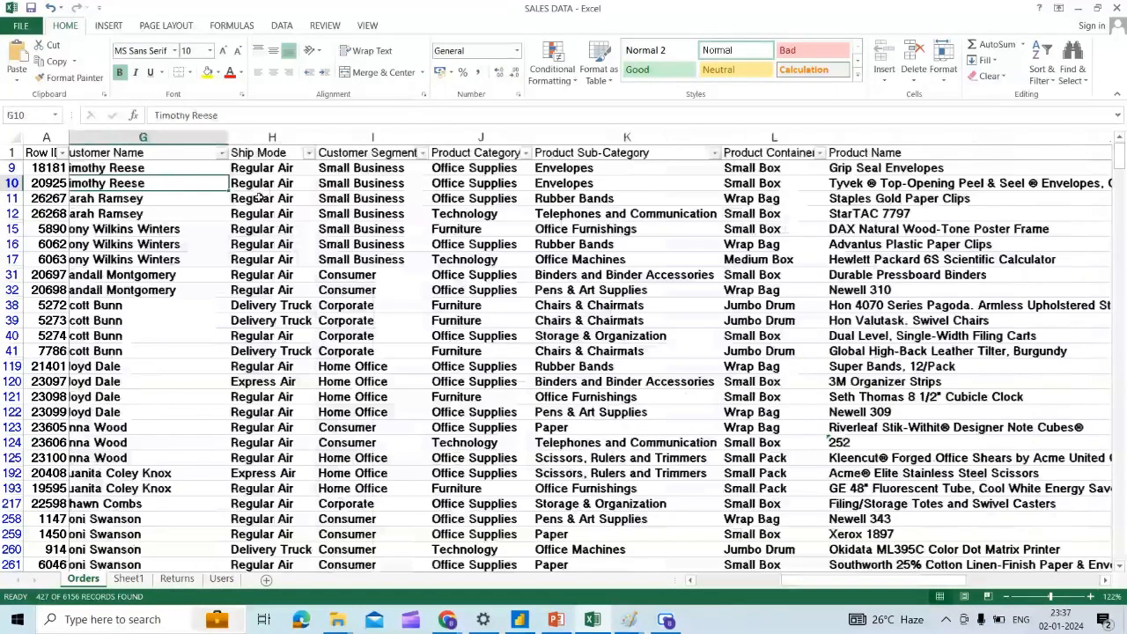
pyautogui.press('Left')
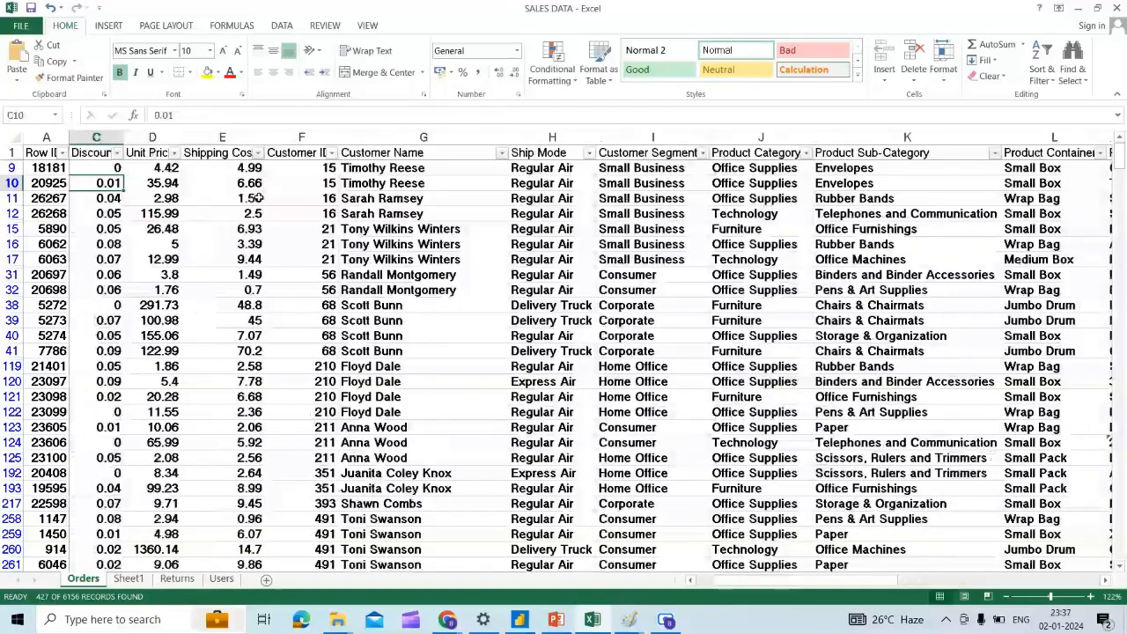
pyautogui.press('Left')
pyautogui.press('Left')
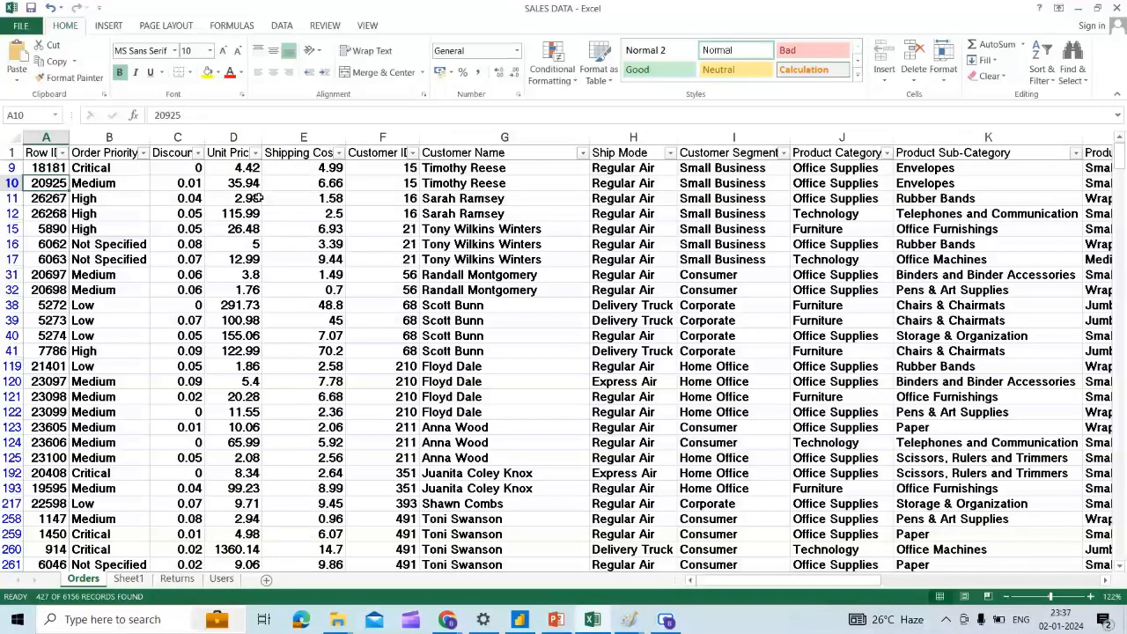
pyautogui.click(819, 215)
pyautogui.press('Right')
pyautogui.press('Right')
pyautogui.press('Right')
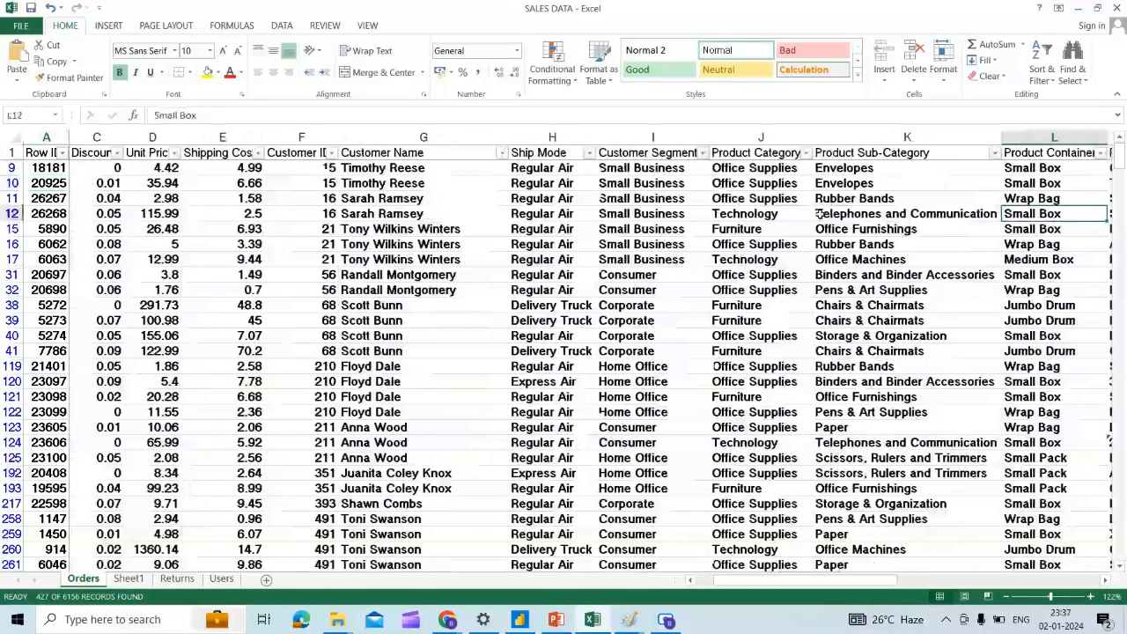
pyautogui.press('Right')
pyautogui.press('Right')
pyautogui.press('Right')
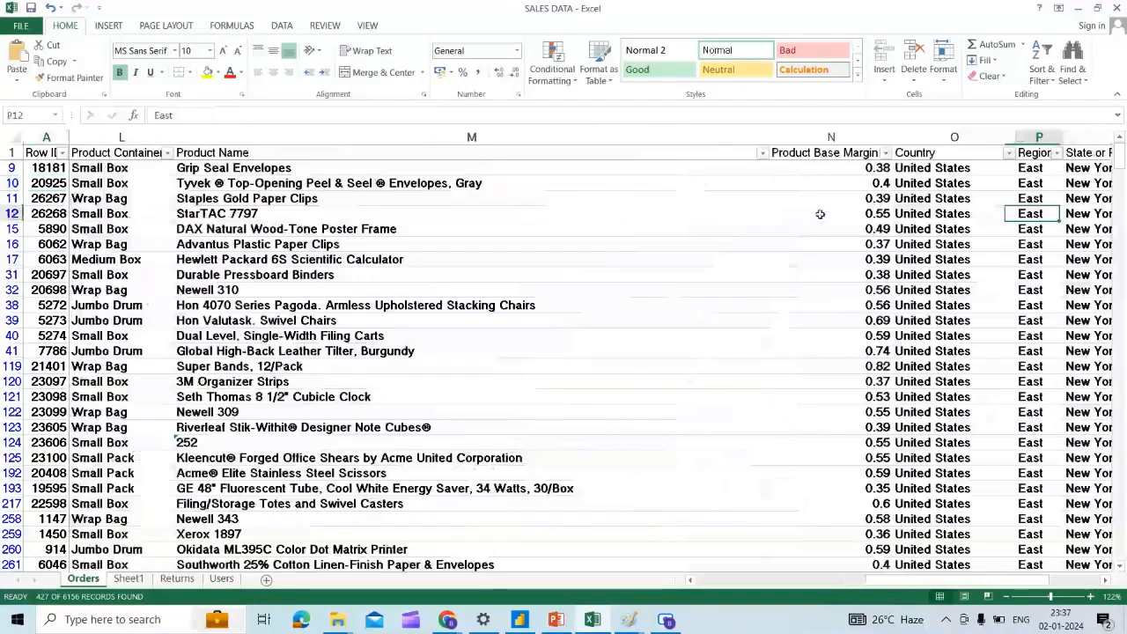
pyautogui.press('Right')
pyautogui.press('Right')
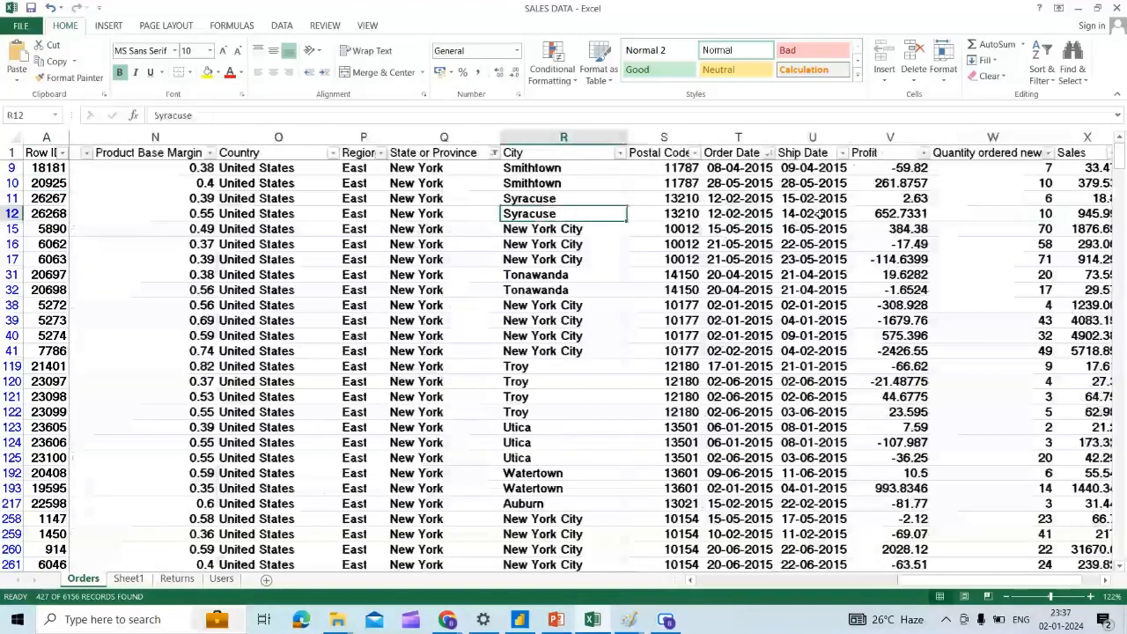
# - Filter the State or Province column to show only New York, searching the filter values for NEW
pyautogui.click(469, 153)
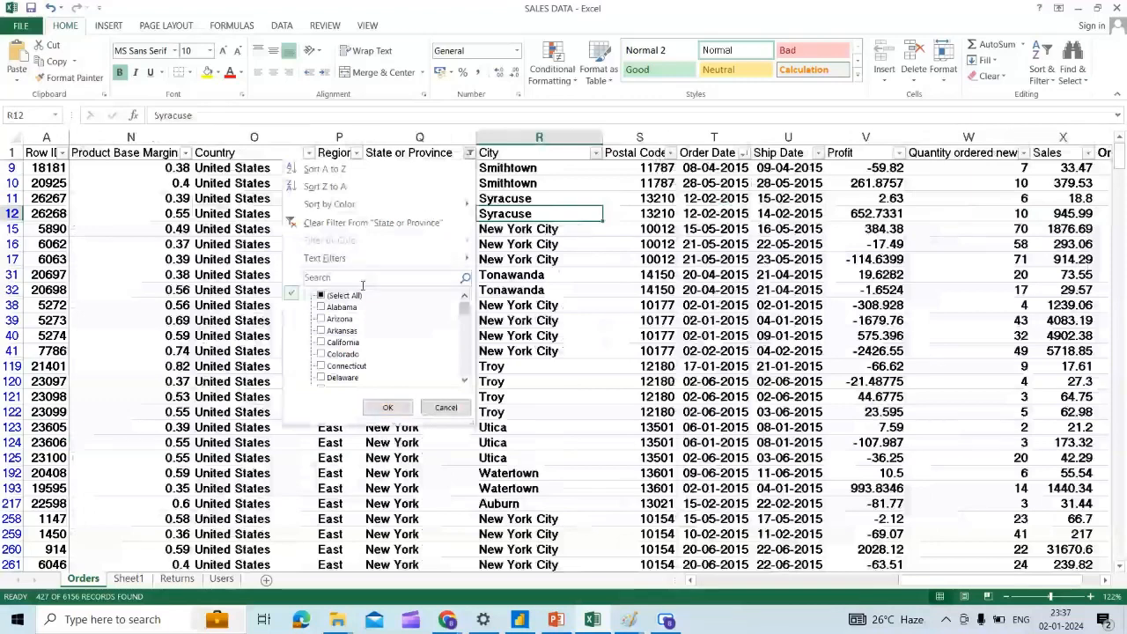
pyautogui.write('NEW')
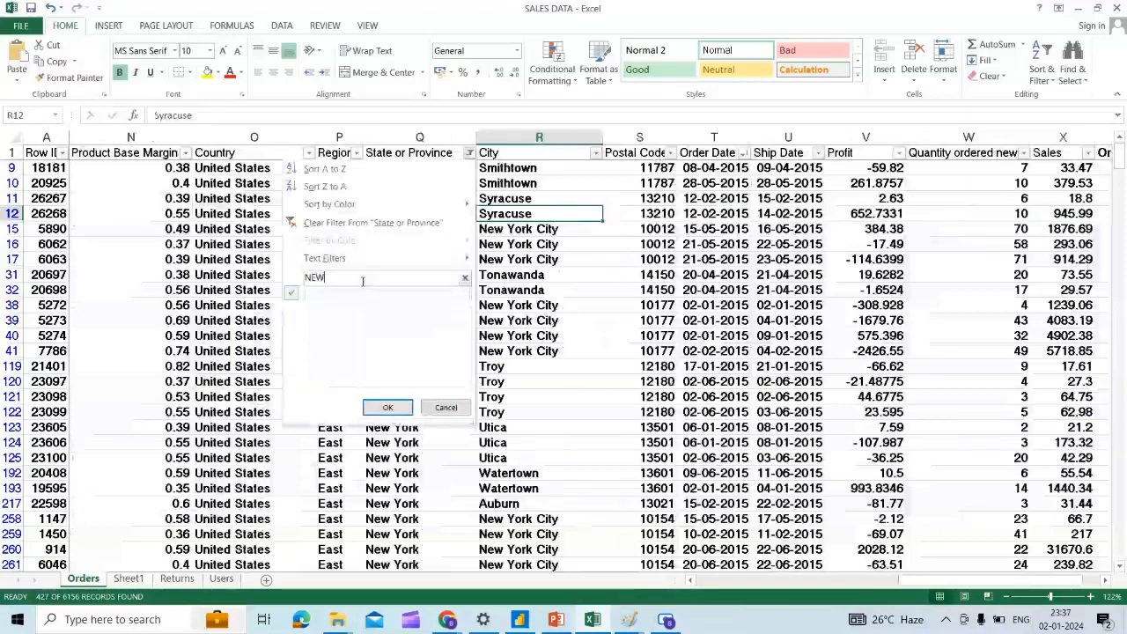
pyautogui.click(344, 296)
pyautogui.click(342, 353)
pyautogui.click(387, 407)
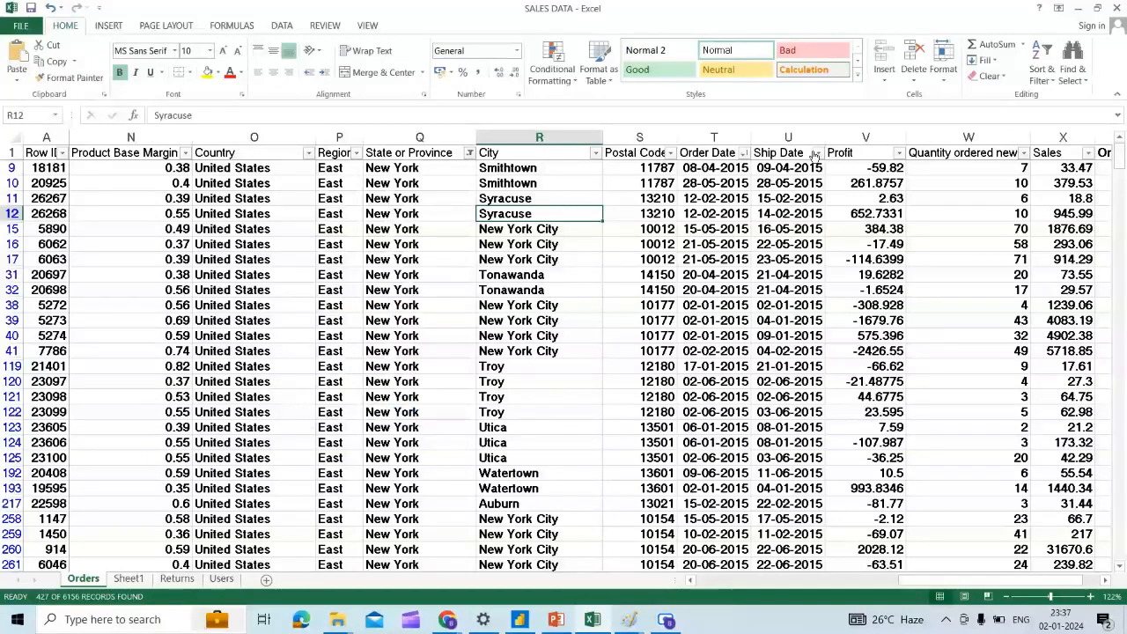
# - Check the sum of the filtered Sales column, then switch back to Power BI and show the NEW YORK STATE SALES measure's formula
pyautogui.click(845, 153)
pyautogui.click(1057, 137)
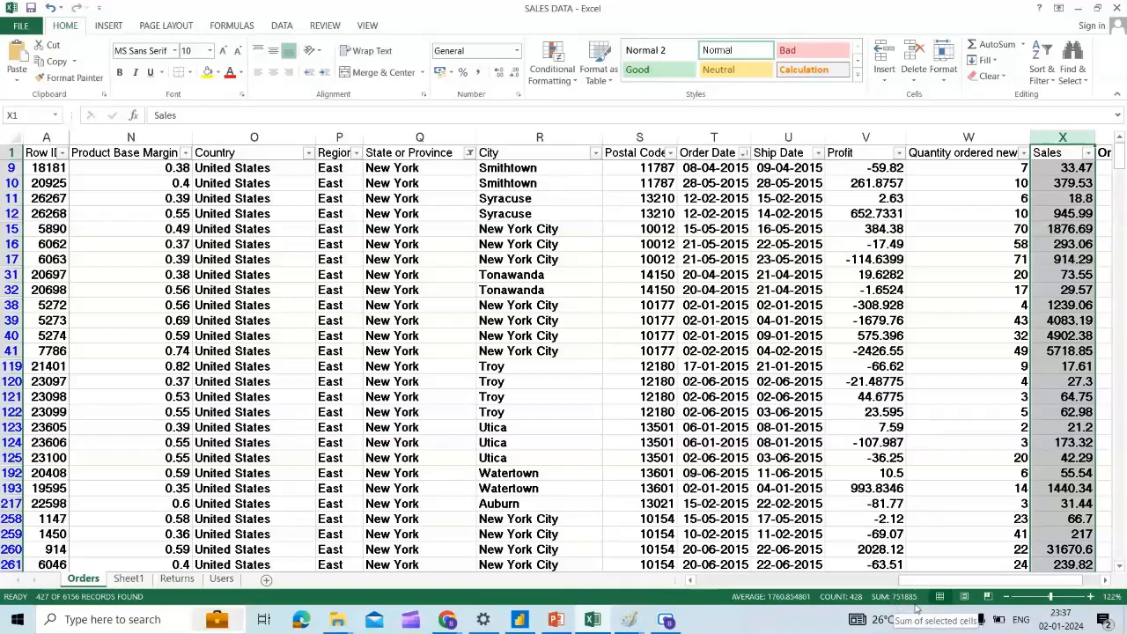
pyautogui.hotkey('alt', 'Tab')
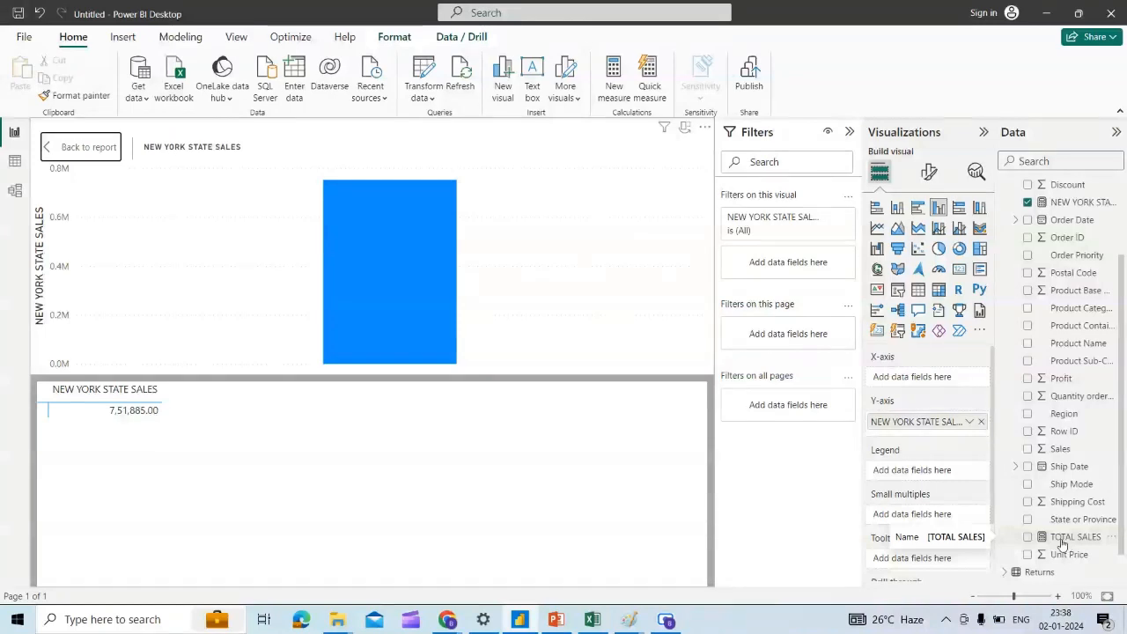
pyautogui.click(1068, 203)
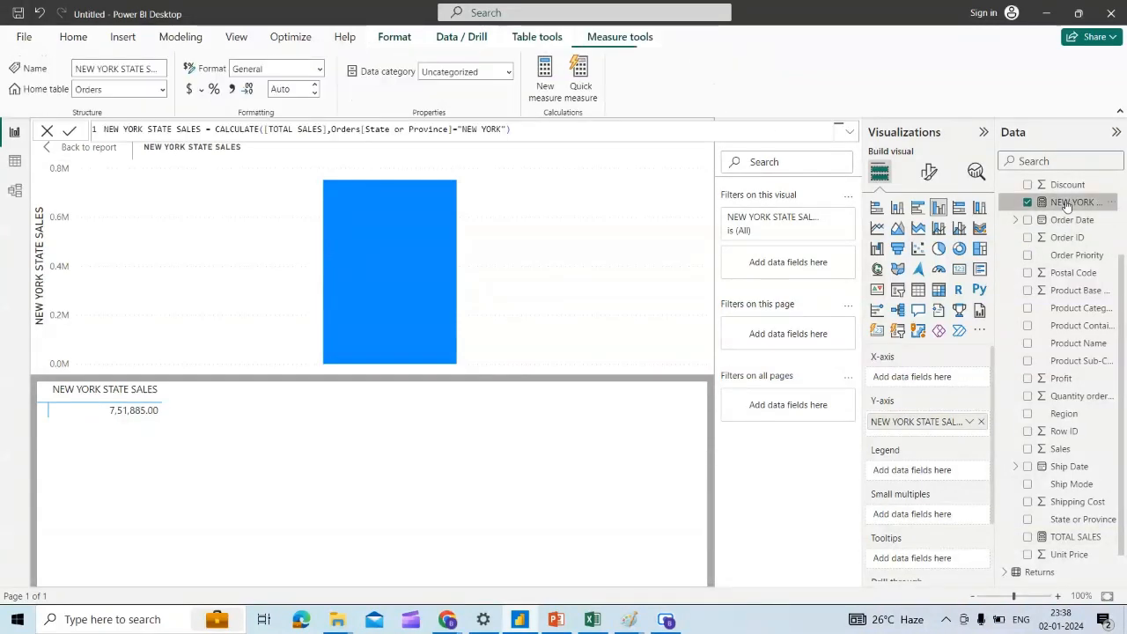